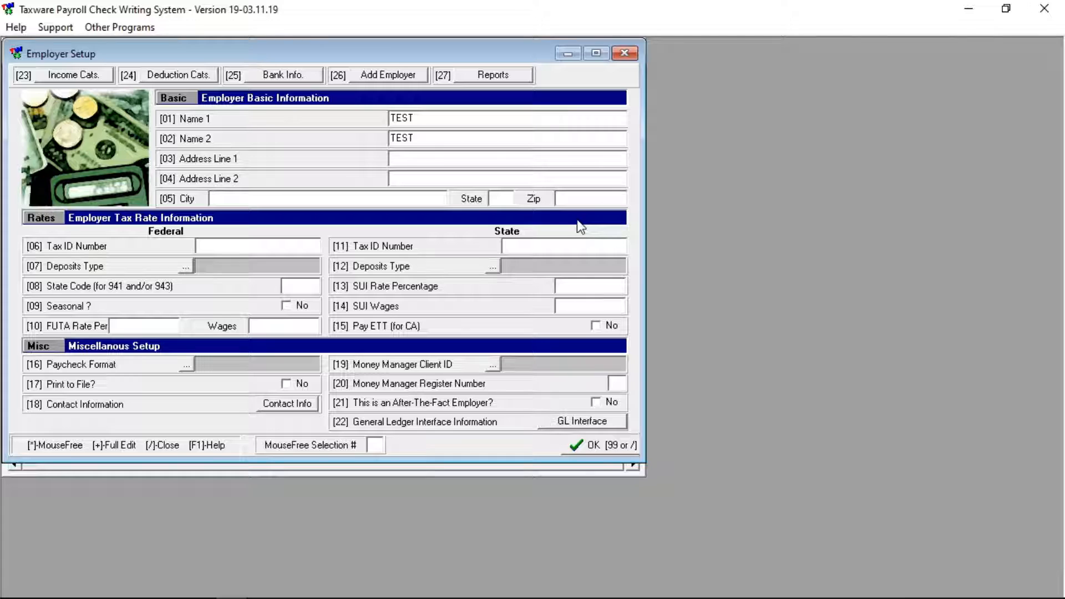
Start a manually added employer with file ID JDAFOR
click(381, 81)
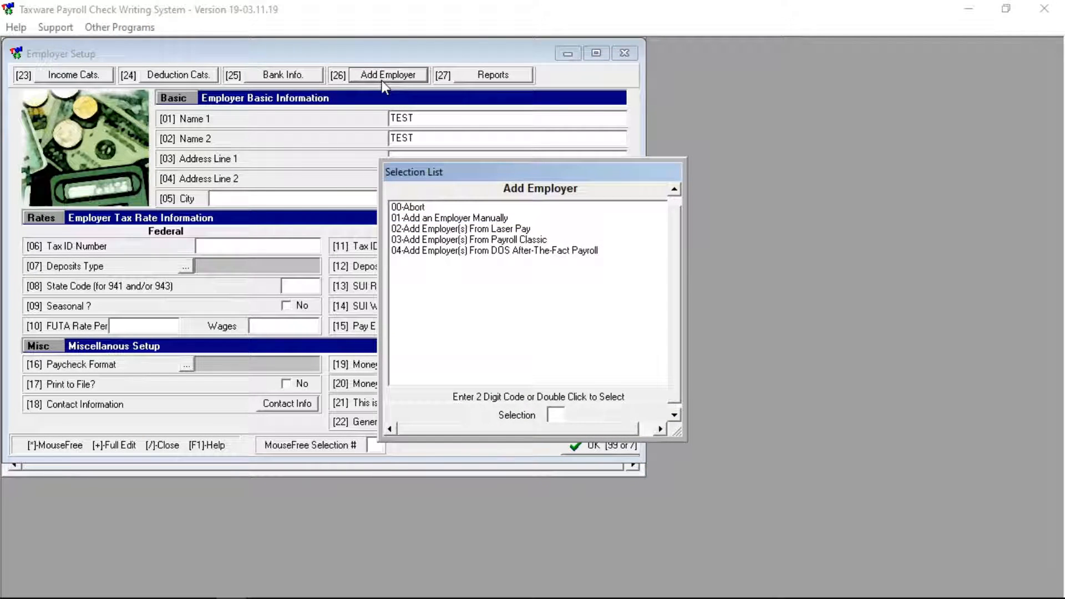
double_click(447, 220)
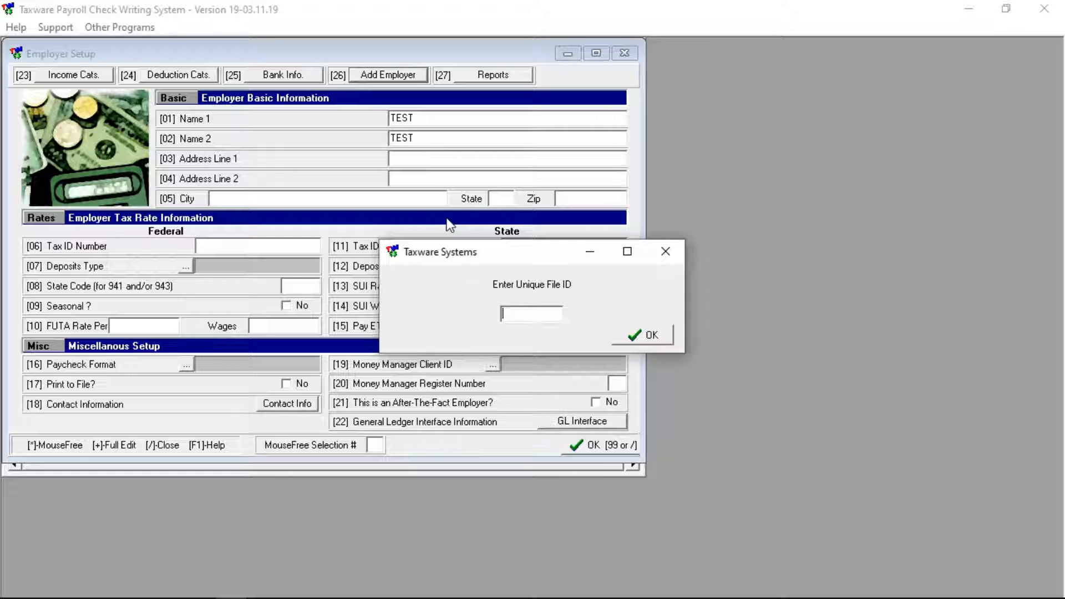
text(J)
text(D)
text(AFOR)
key(Return)
Enter Dafoe Bakery as the employer name, with the owner's name and the business address
click(409, 112)
text(Dafoe Bakery)
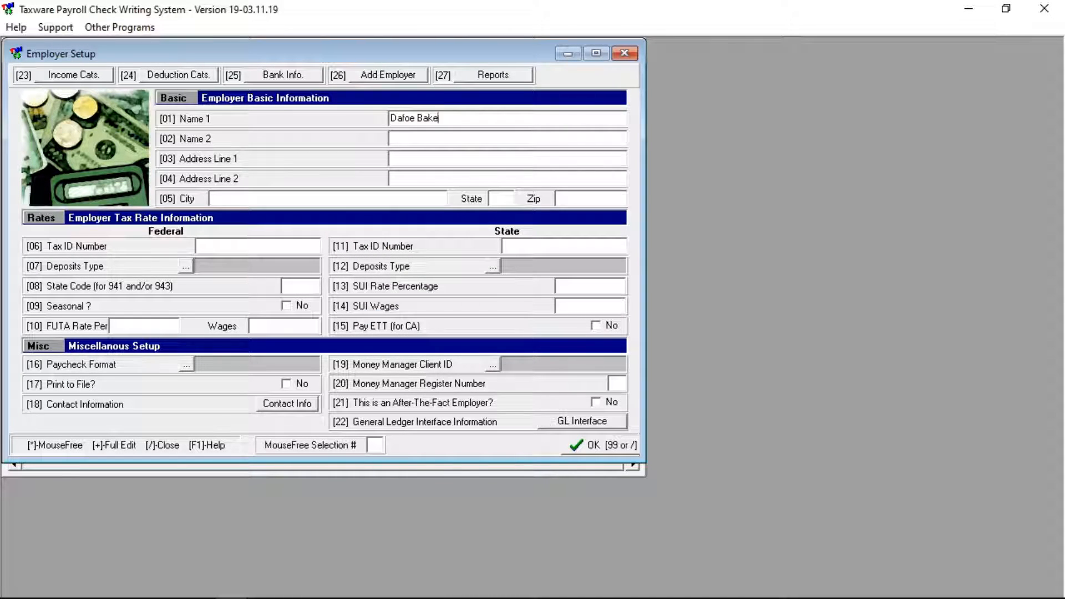
key(Tab)
key(Tab)
text(1234 Sunnyvale Lane)
key(Tab)
key(Tab)
text(Duarte)
key(Tab)
text(CA)
key(Tab)
text(91010)
Set 0.60 FUTA/SUI rates on 7000.00 wages, the state tax ID and monthly deposits
key(Tab)
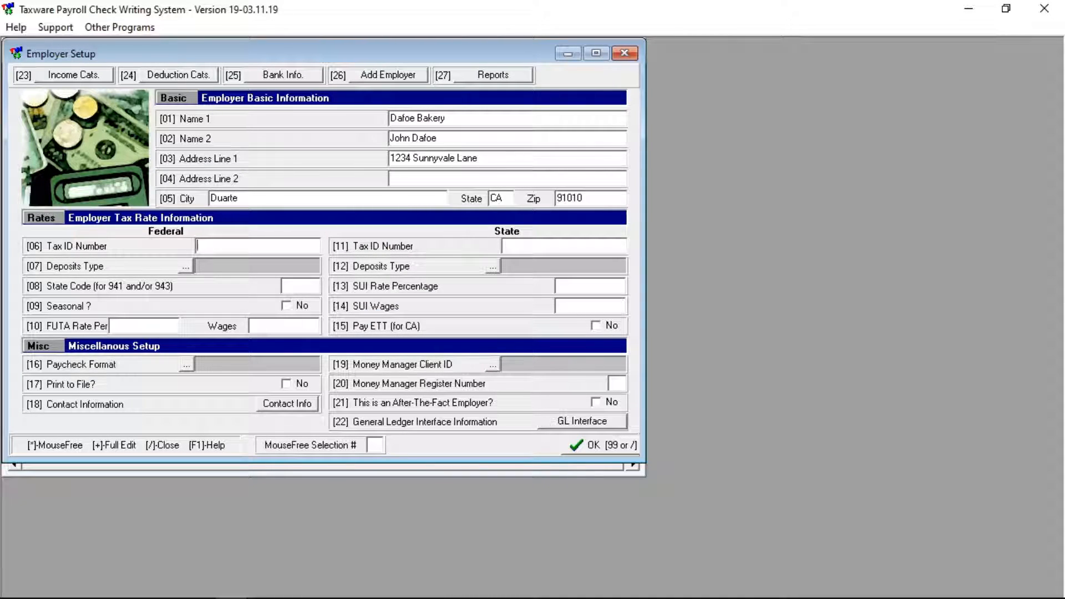
key(Tab)
key(Tab)
text(0.60)
key(Tab)
text(7000.00)
key(Tab)
text(C12345678)
key(Tab)
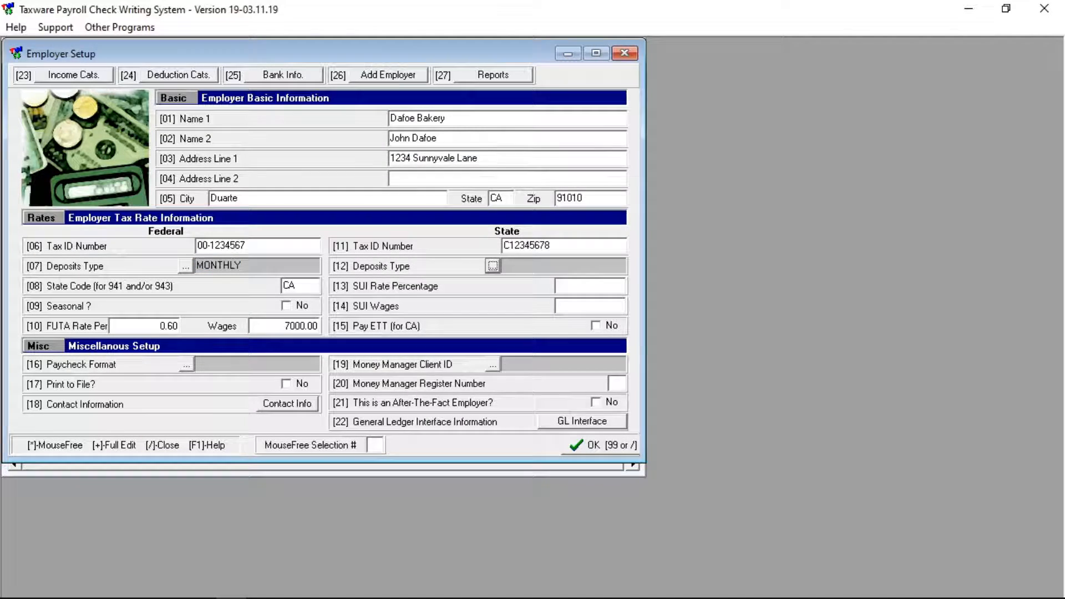
key(Return)
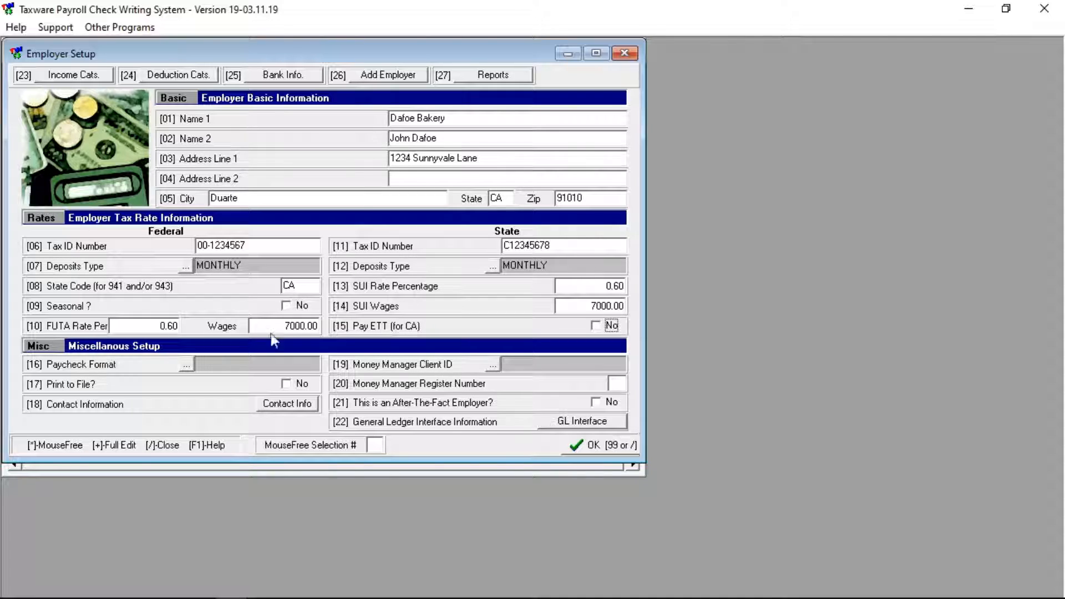
click(185, 364)
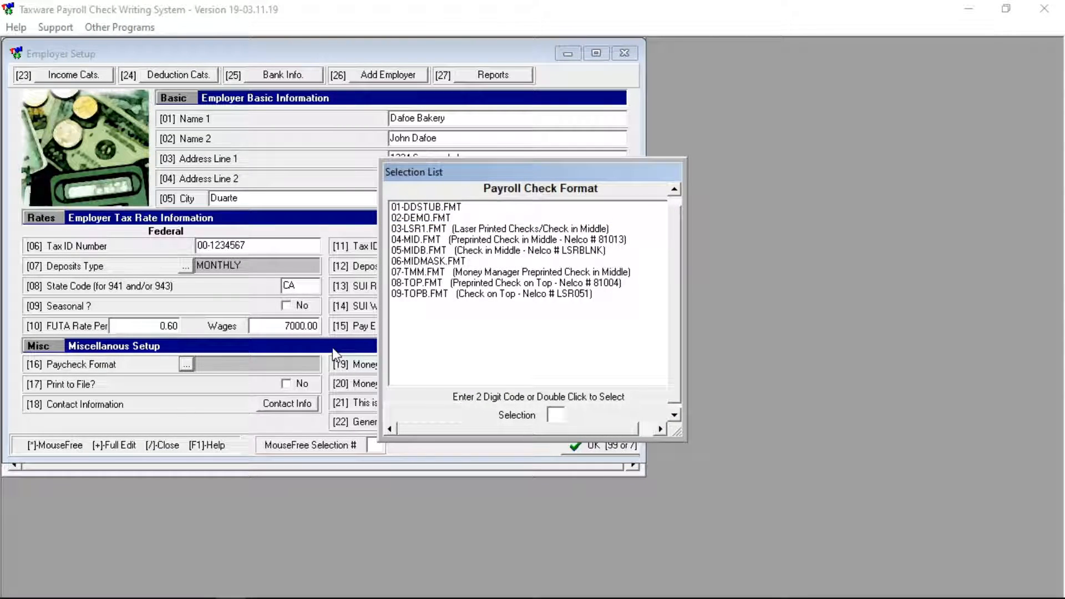
Pick the 09-TOPB.FMT check-on-top paycheck format and bring up Income Cats
double_click(422, 282)
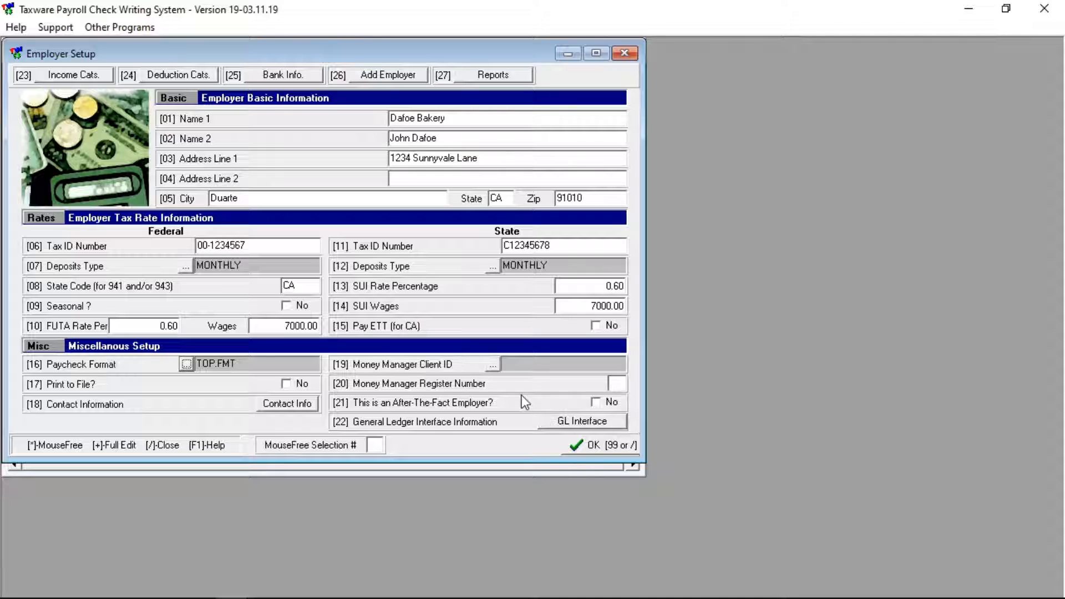
click(81, 78)
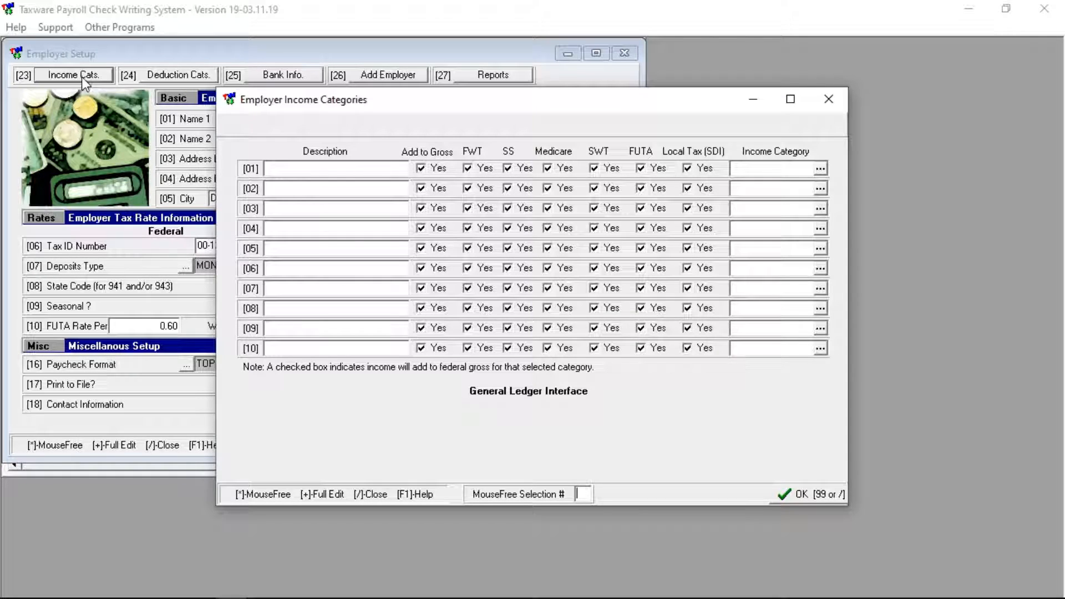
Enter 'Wages' as income category 01, classify it as W-2 01-WAGES, and save
click(287, 166)
text(Wages)
click(820, 169)
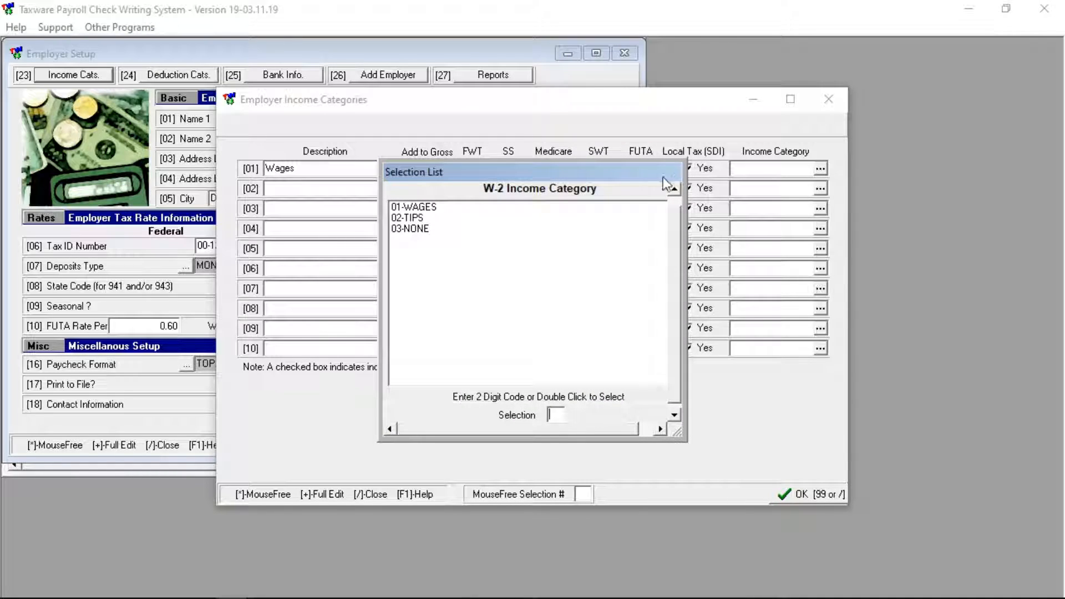
double_click(412, 208)
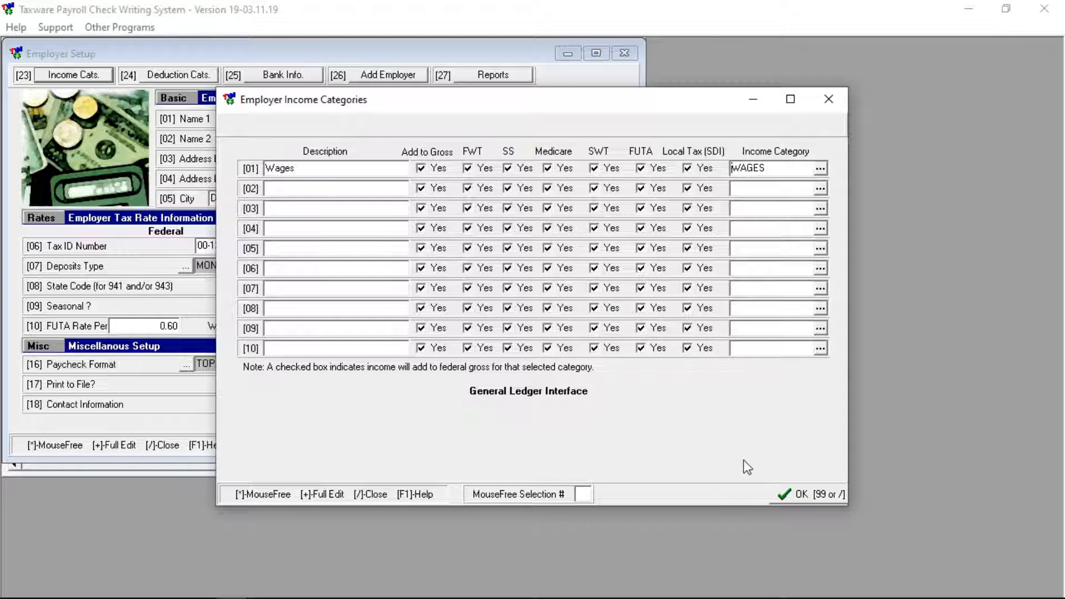
click(787, 494)
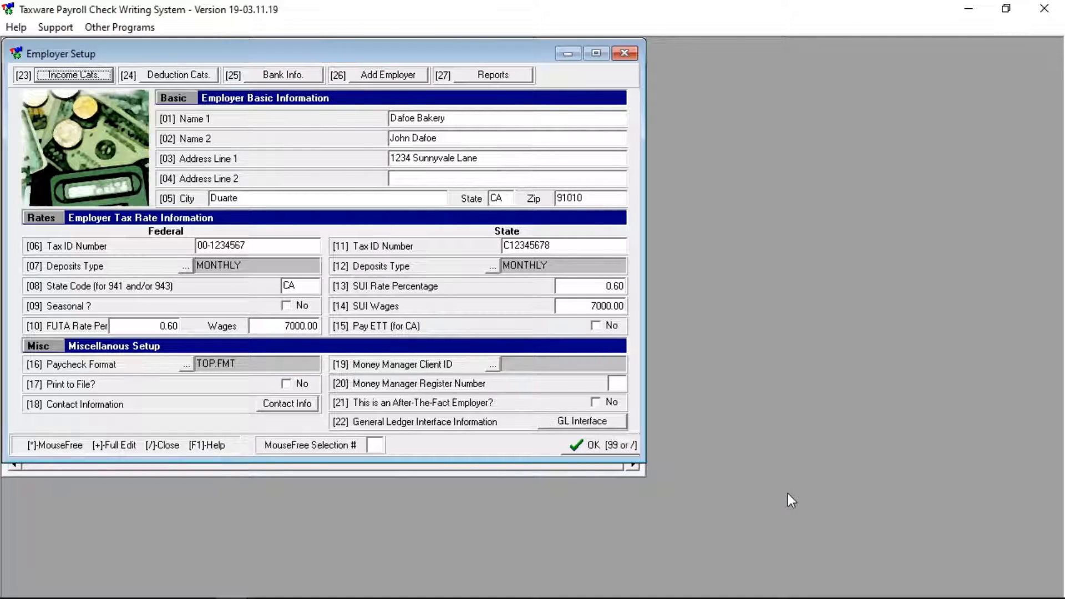
click(171, 79)
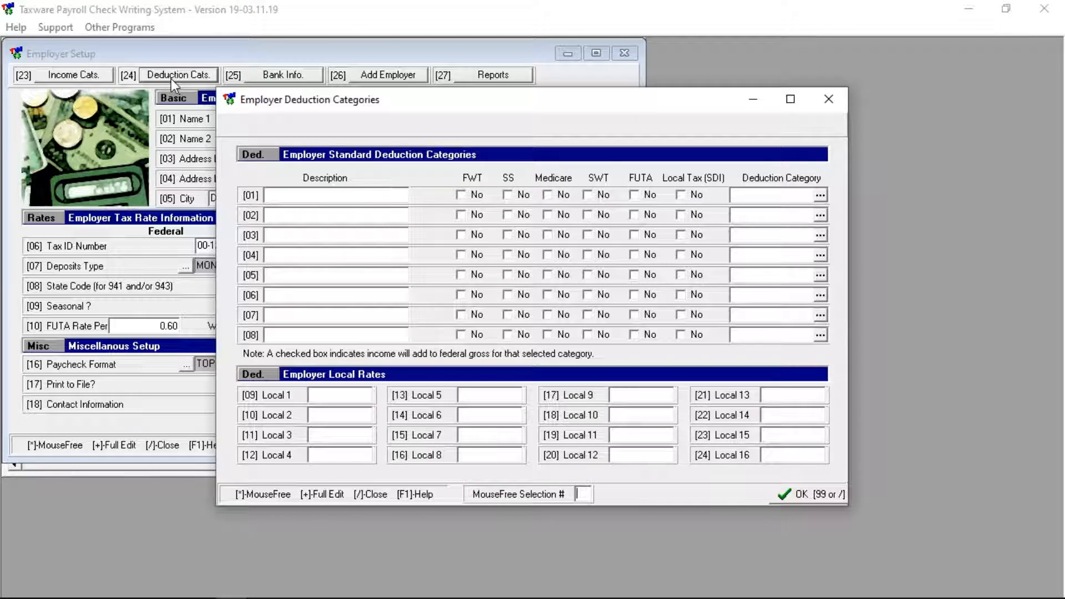
Enter 'Insurance' as deduction 01 with W-2 category 11-NONE and save
click(307, 197)
text(Insurance)
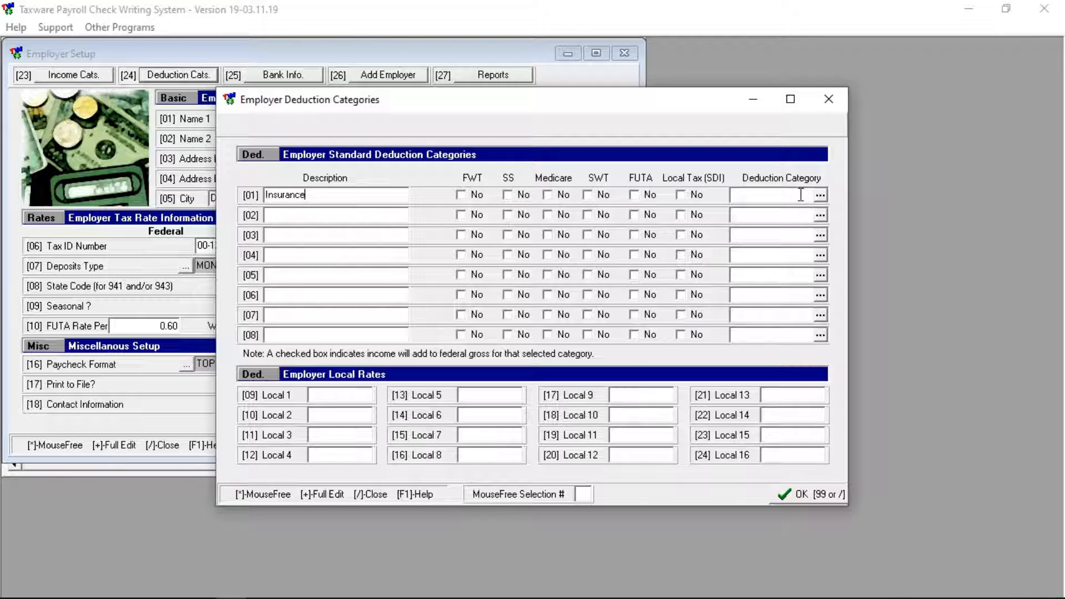
click(820, 195)
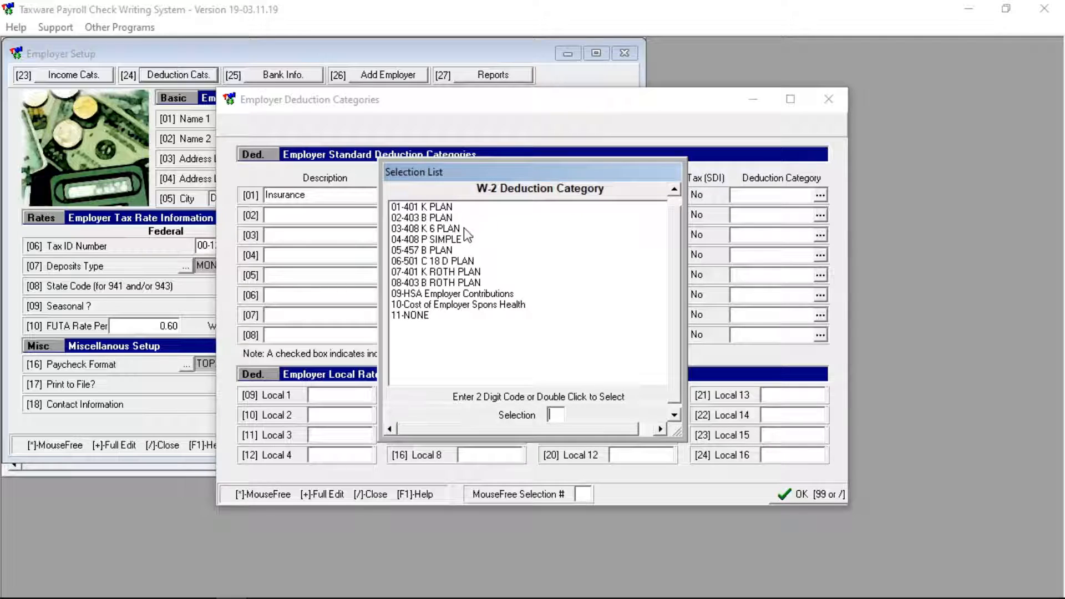
double_click(423, 315)
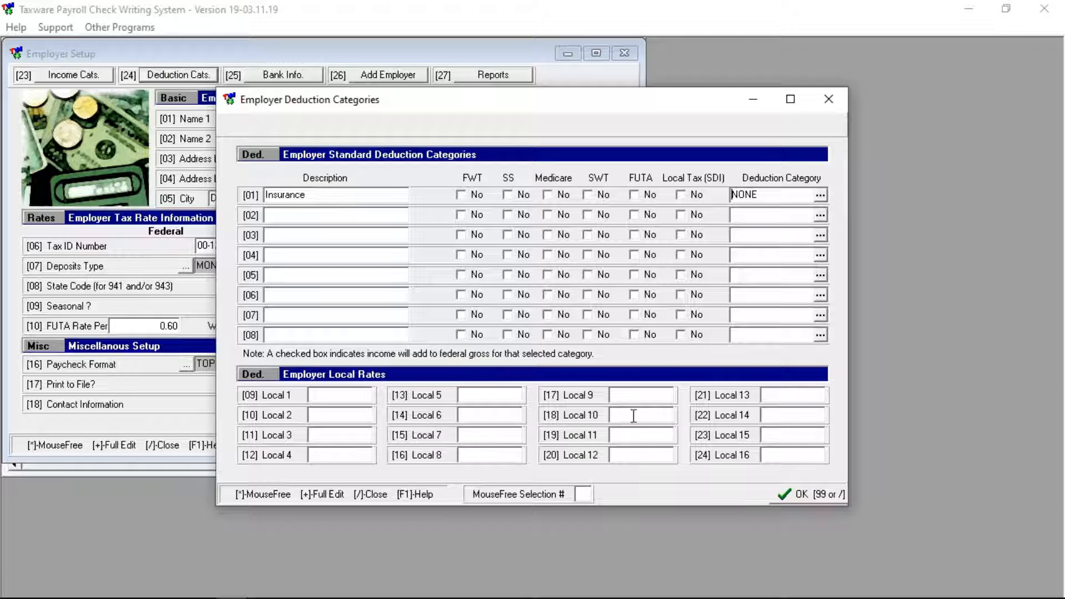
click(783, 494)
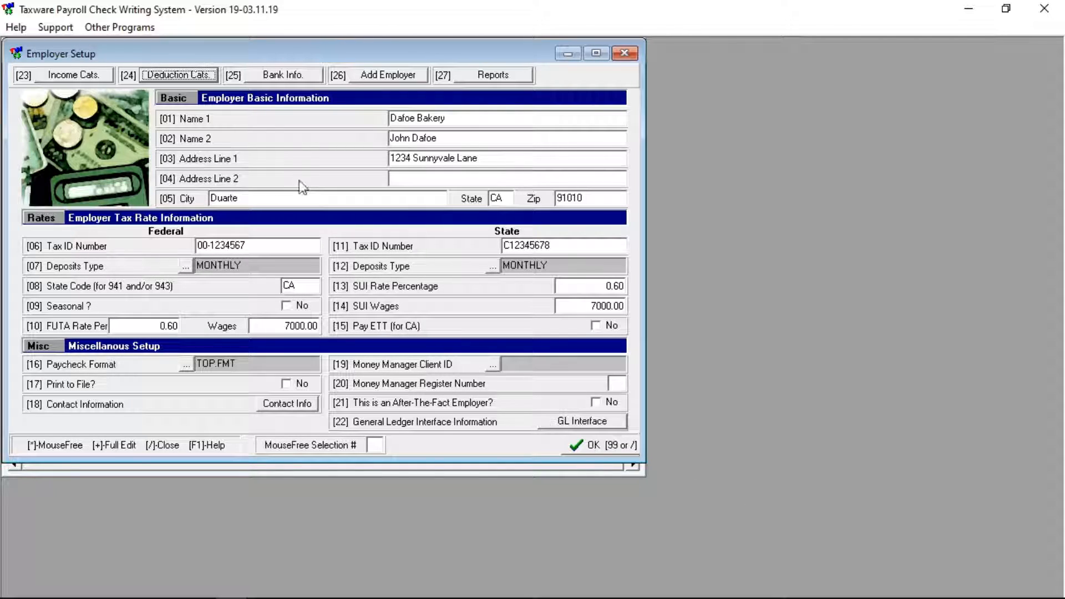
Review the bank information without changes, then save the Dafoe Bakery employer setup
click(279, 78)
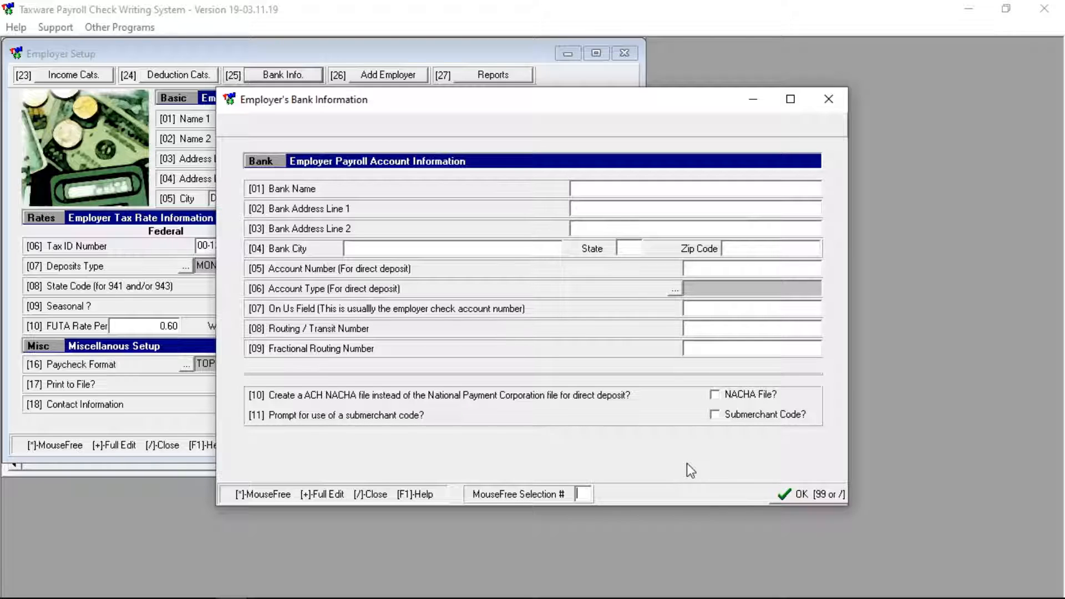
click(793, 495)
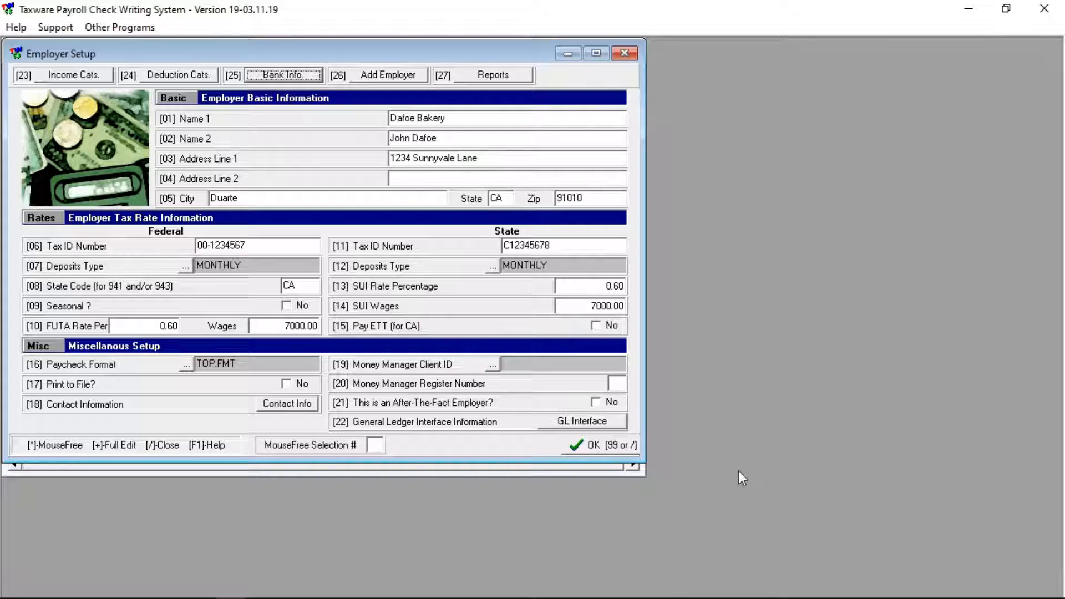
click(583, 444)
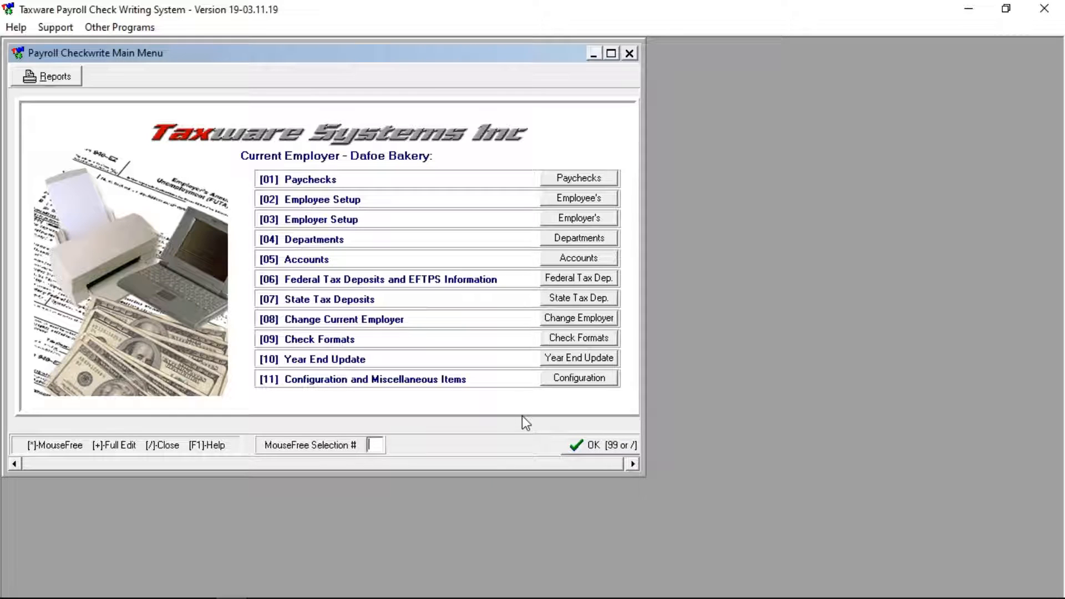
Add a new employee under file ID HBINTN
click(587, 200)
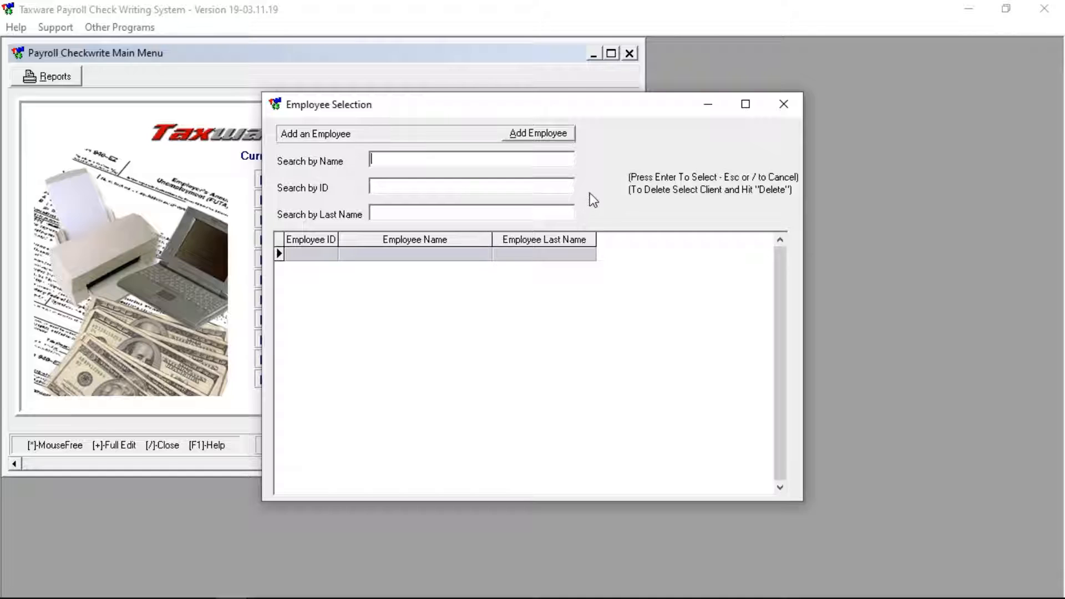
click(527, 135)
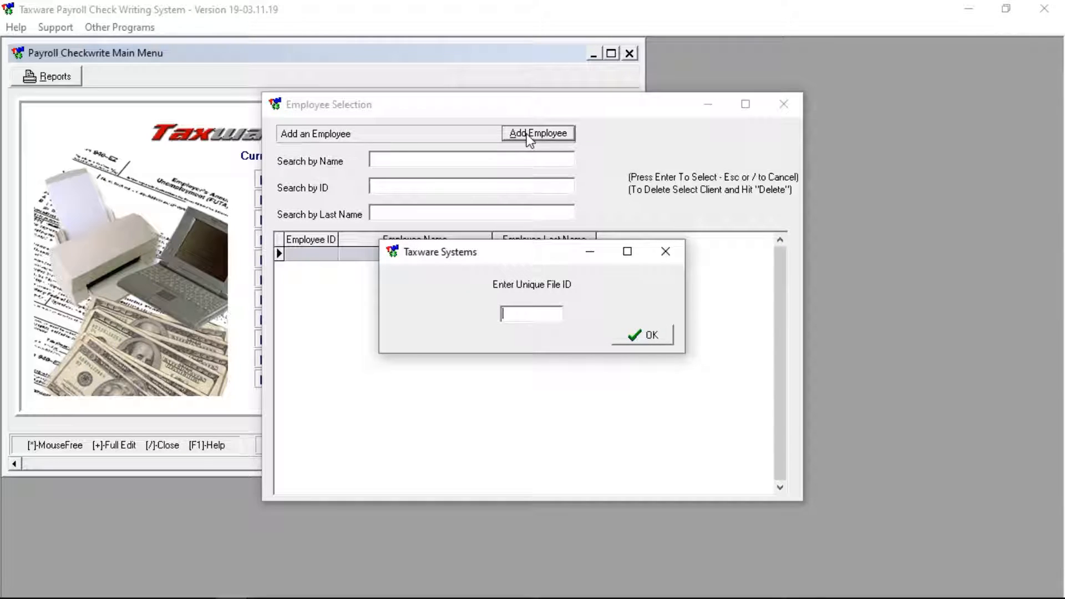
text(HBINTN)
click(641, 336)
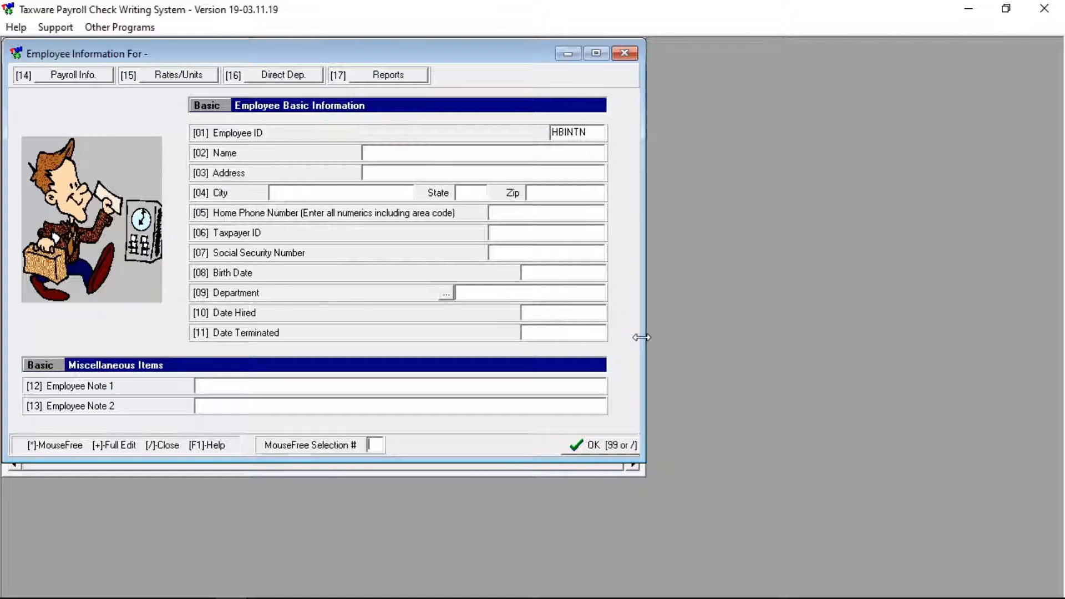
Enter the employee's name, address, phone, SSN, birth date, hire date 01-01-2019 and note 'Owner'
click(390, 151)
key(Tab)
text(123 Random )
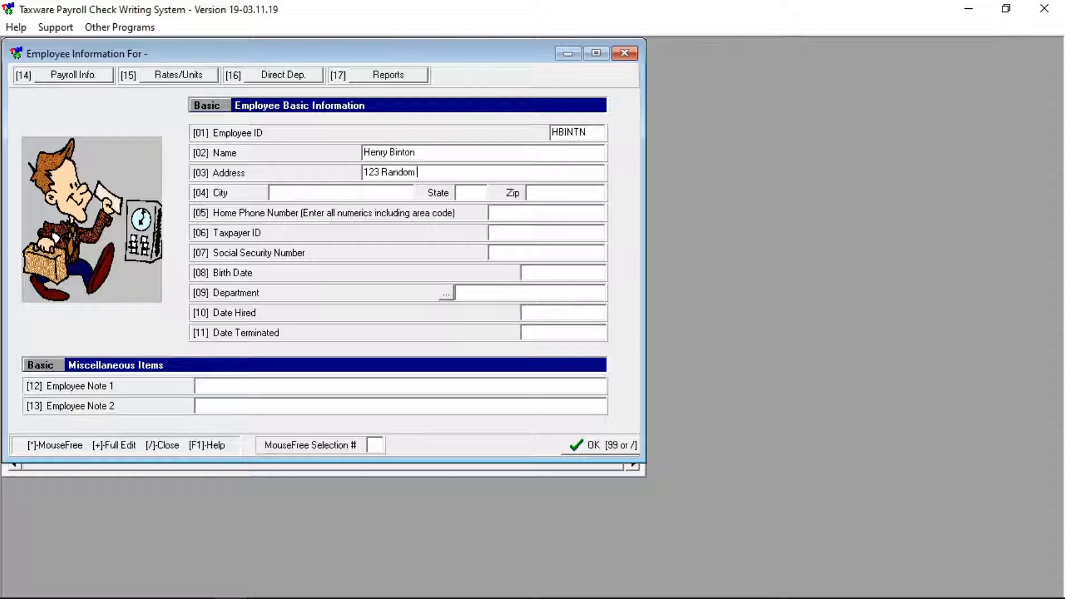
text(Pl	Duarte	CA	91010	5551324567		400001234	050)
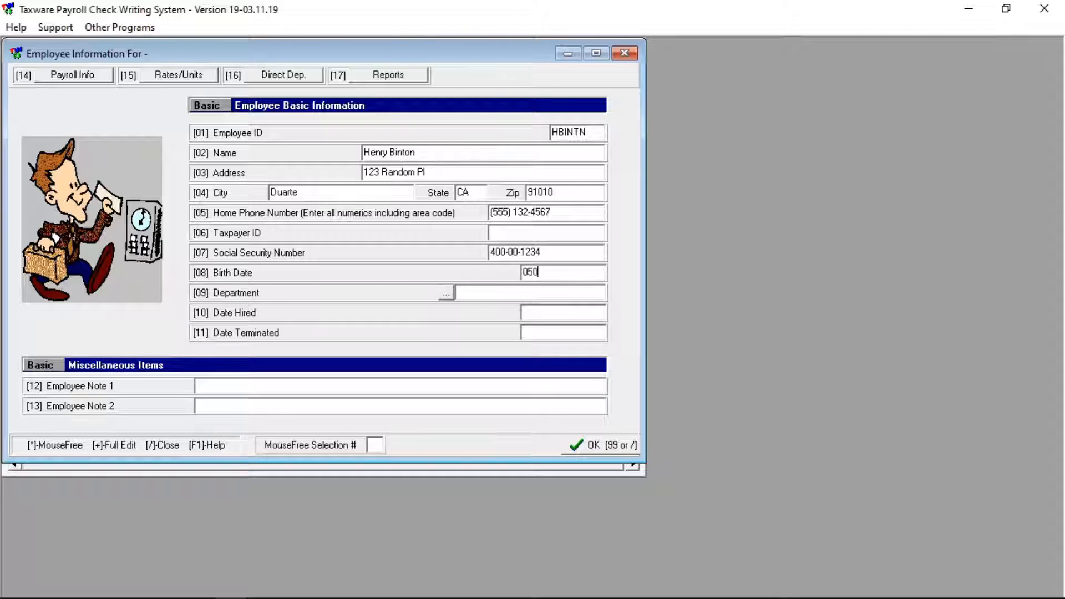
text(51985)
key(Tab)
key(Tab)
text(01012019)
key(Tab)
key(Tab)
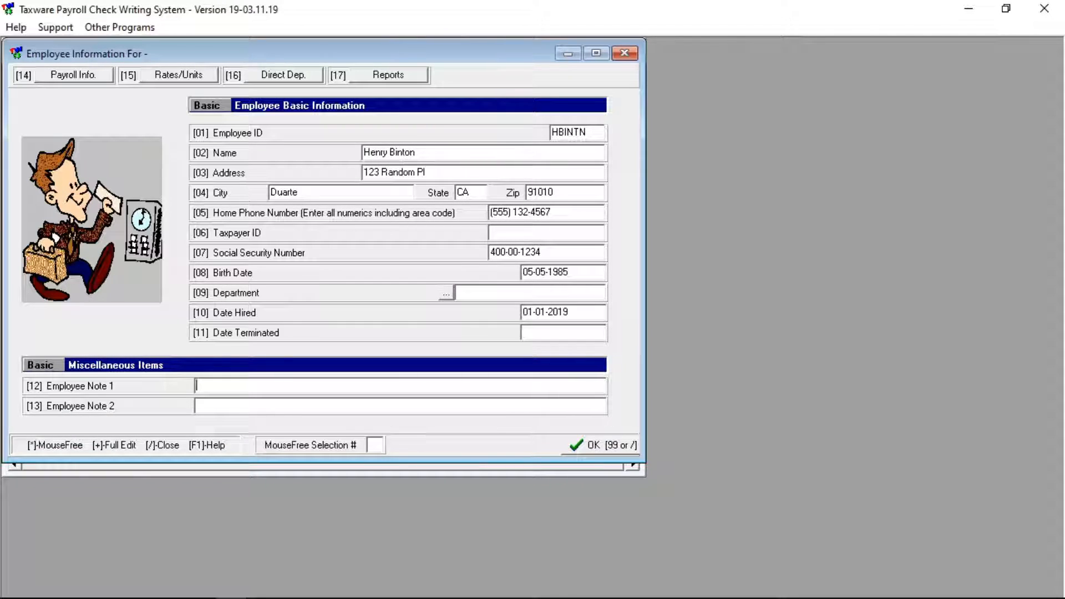
text(Owner)
Set monthly pay and SINGLE federal withholding with 1 exemption and 15.00 extra
click(78, 78)
click(390, 322)
double_click(477, 250)
click(505, 342)
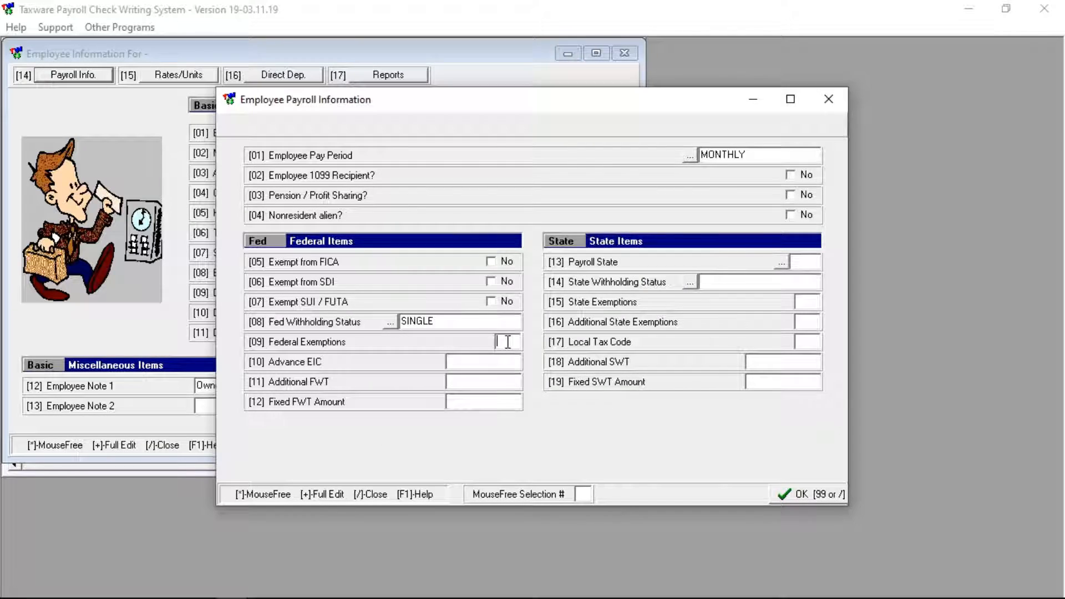
text(1)
click(486, 385)
text(15)
Set CA-SINGLE state withholding with 1 exemption and 5.00 extra, and save the payroll information
click(781, 263)
double_click(518, 304)
key(Tab)
text(1)
key(Tab)
key(Tab)
key(Tab)
text(5)
key(Tab)
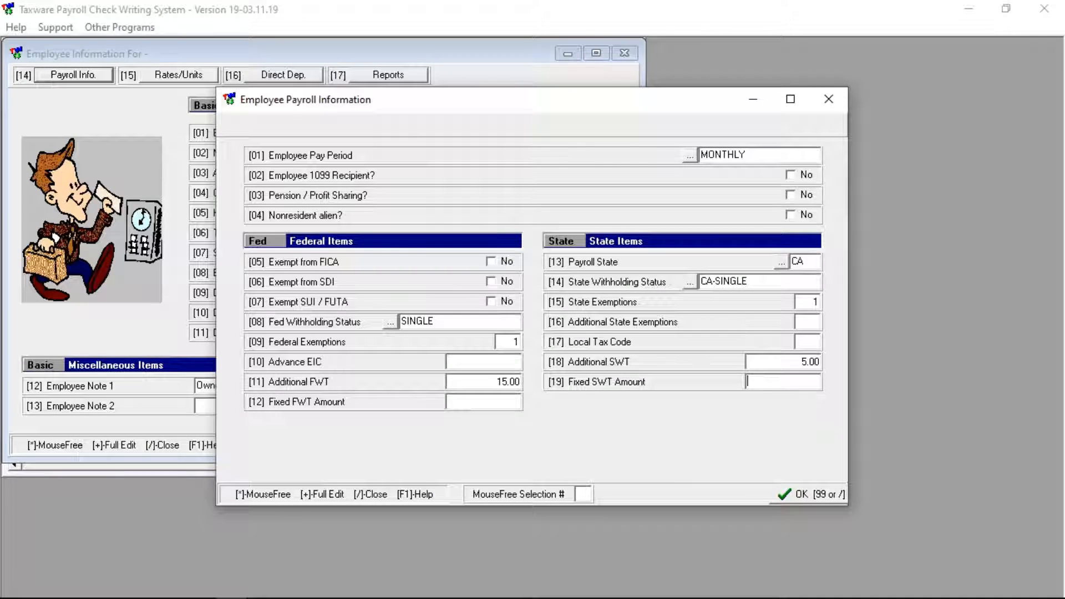
click(796, 491)
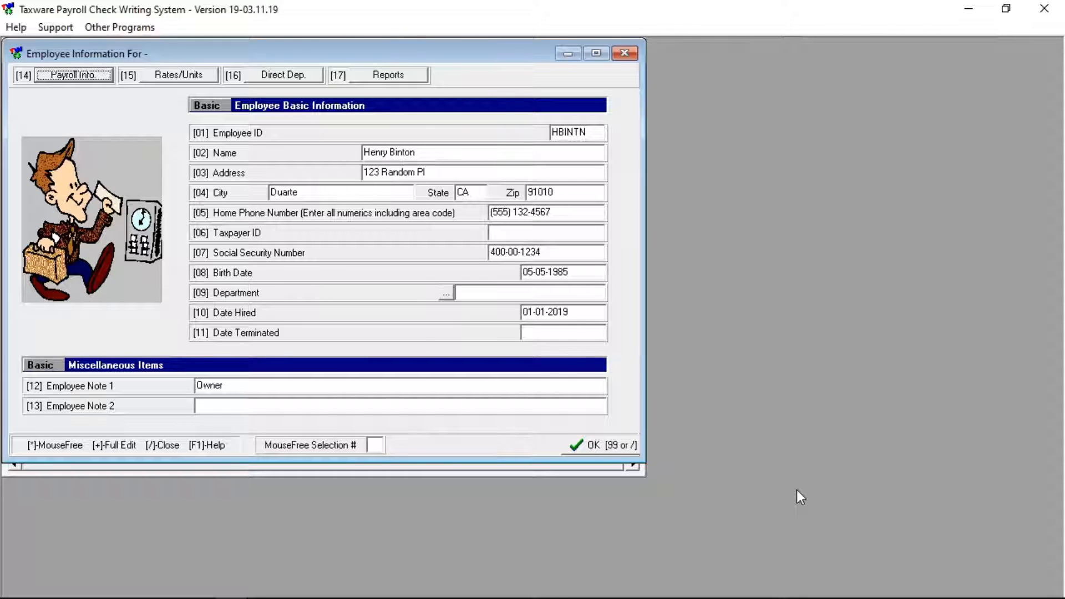
click(184, 79)
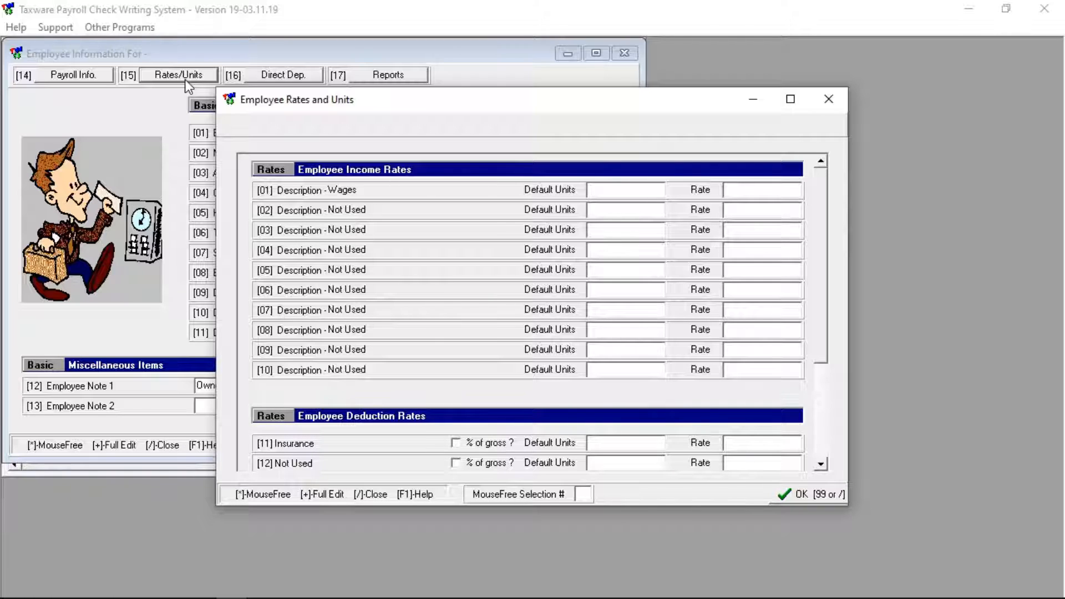
Give Wages a 12.00 rate with 160 default units
click(771, 190)
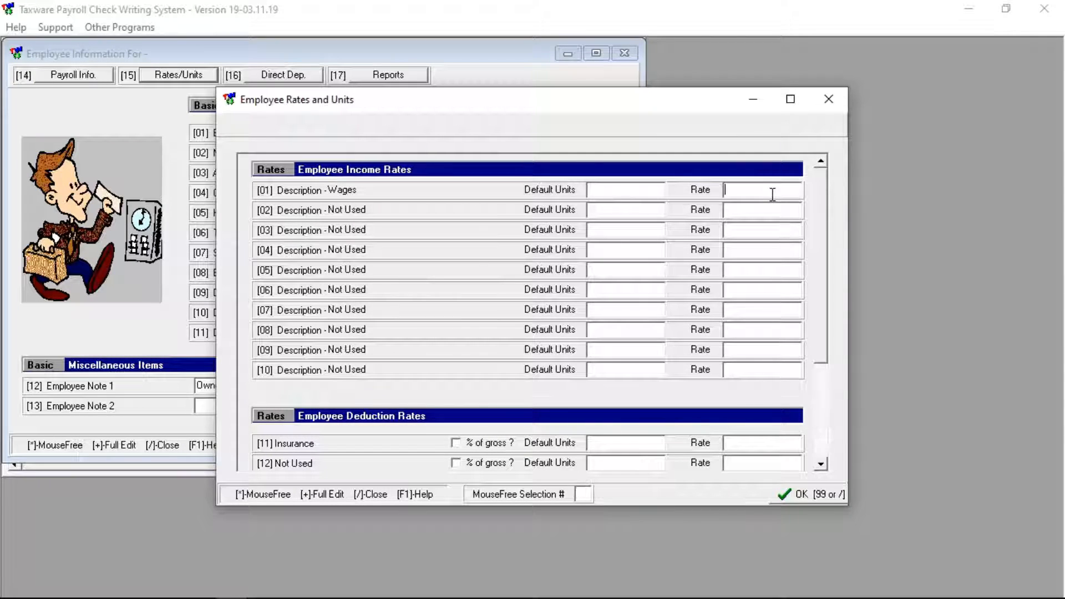
text(12)
click(623, 190)
text(160)
key(Tab)
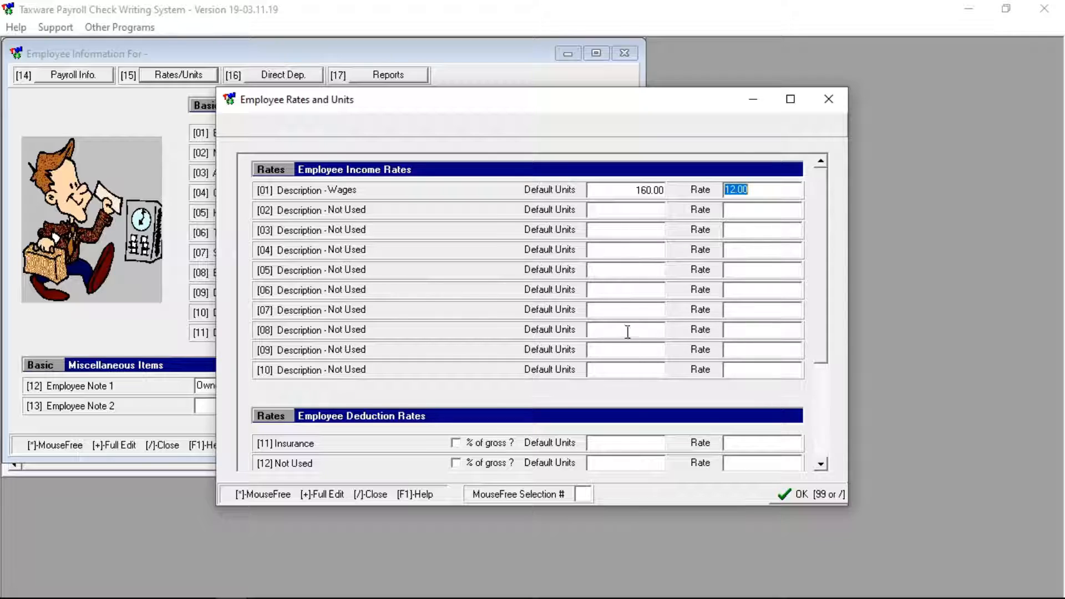
Give Insurance 1 unit at a 100.00 rate and save the rates and units
click(614, 447)
text(1)
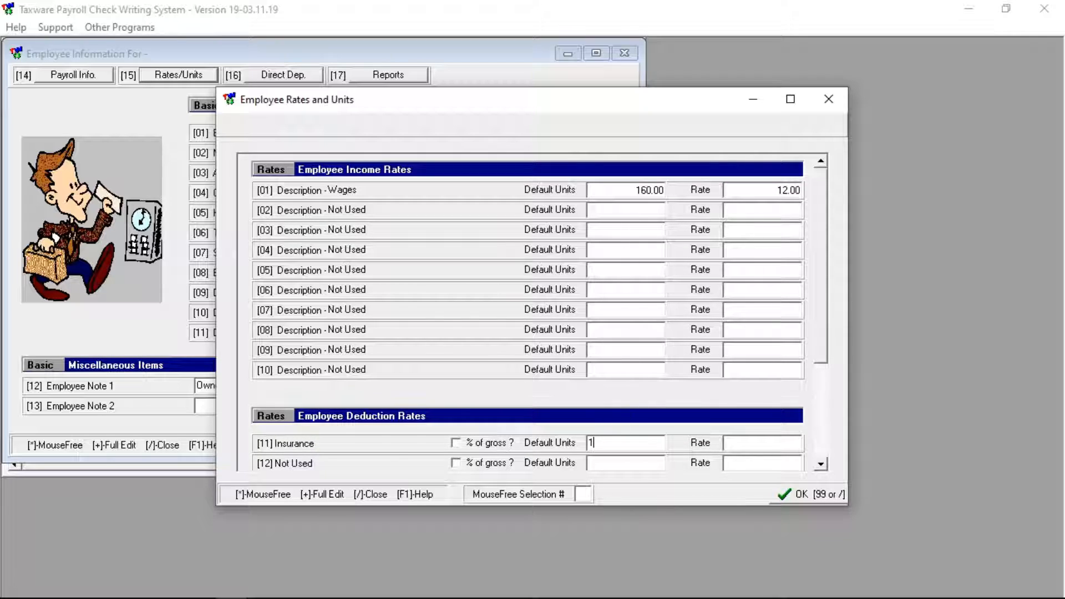
key(Tab)
text(100)
key(Tab)
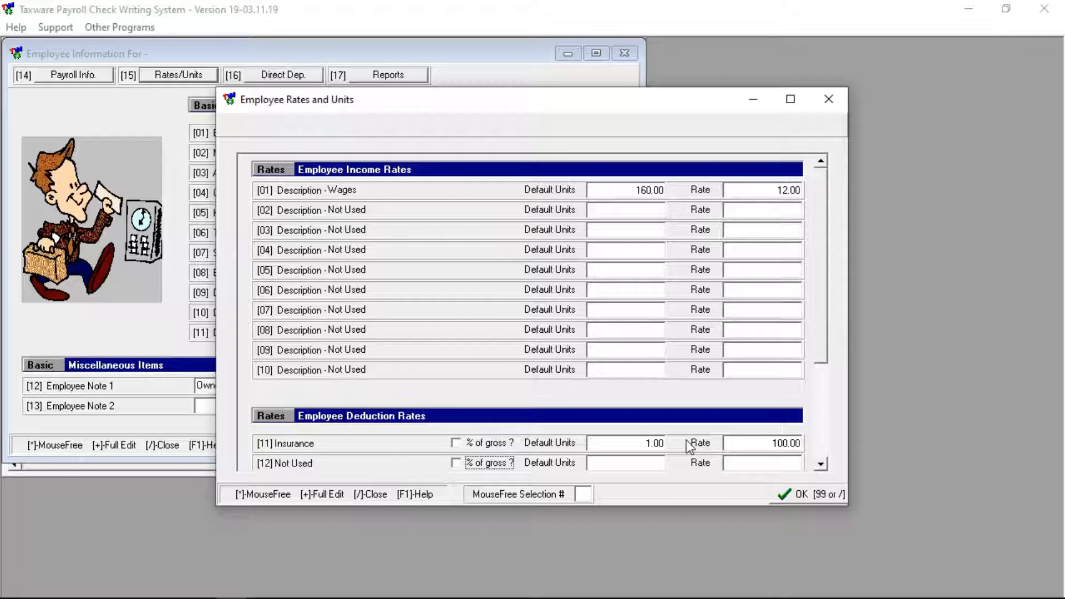
click(814, 497)
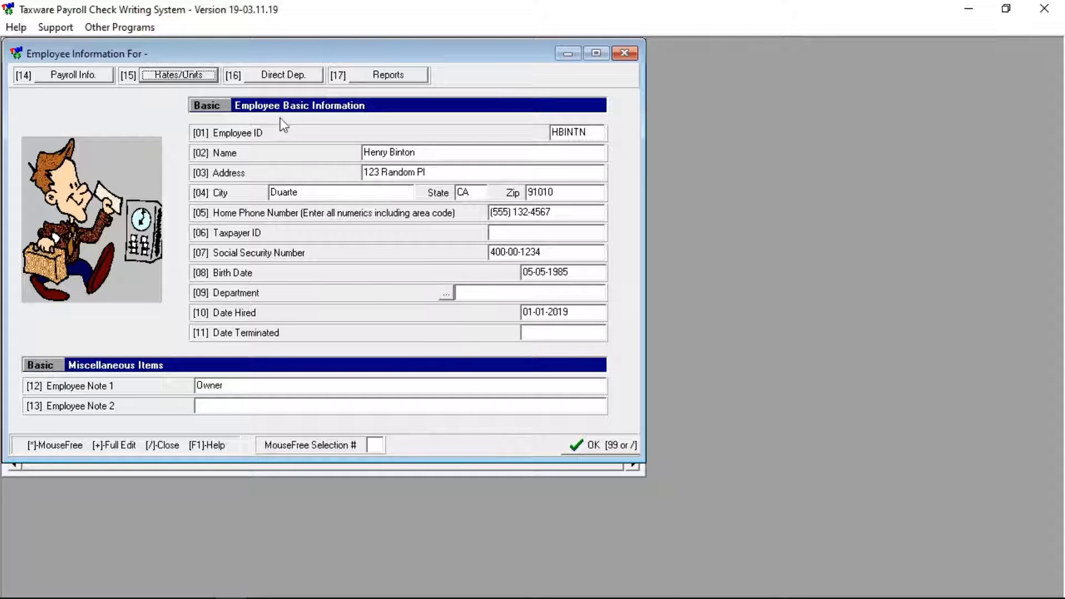
Review the direct deposit details without changes, then save the employee record
click(275, 77)
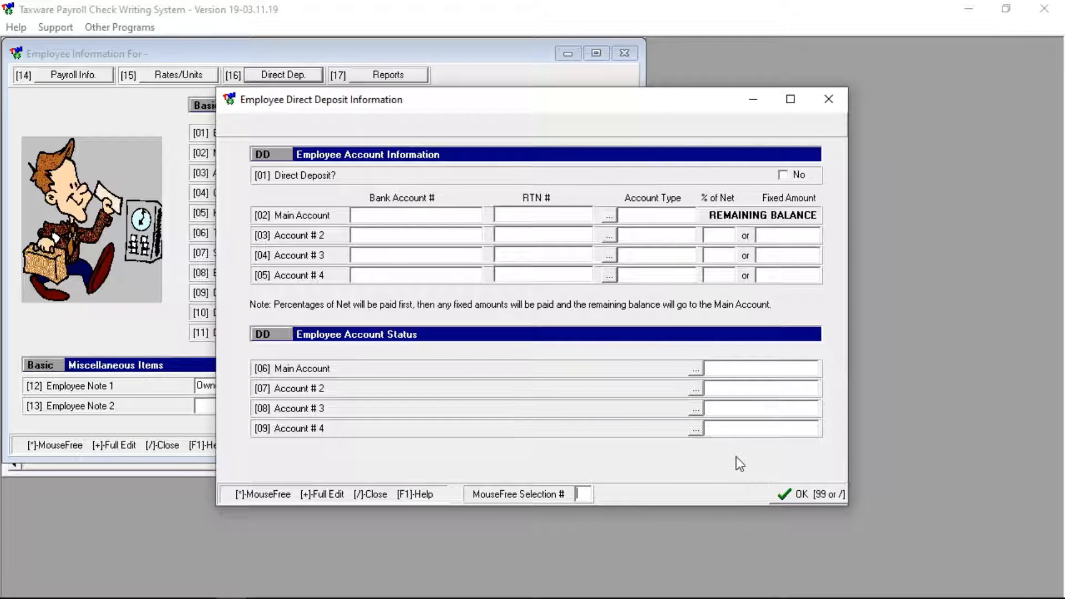
click(808, 495)
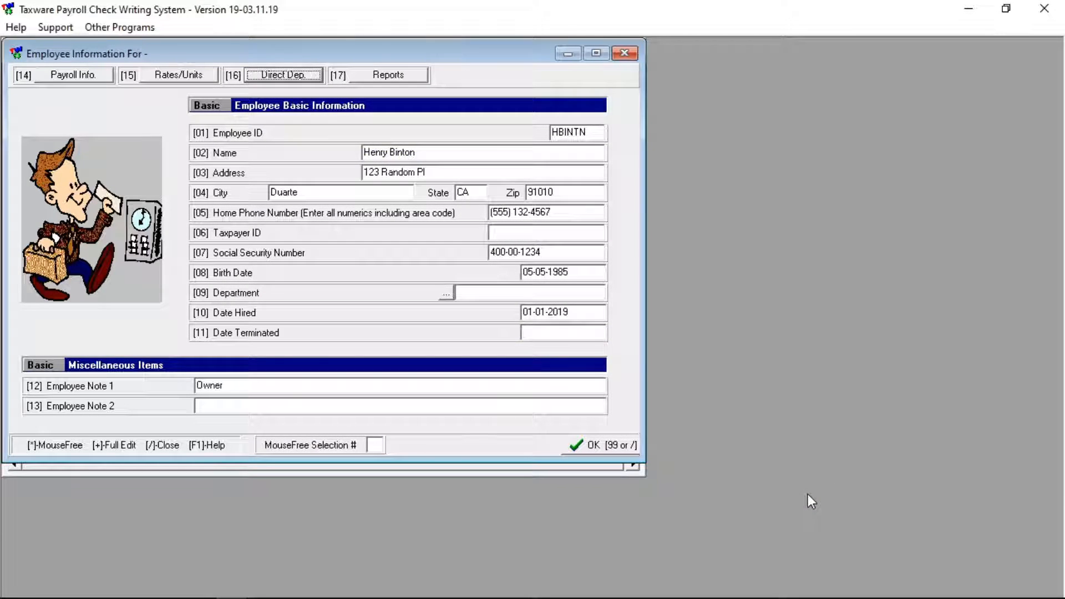
click(587, 444)
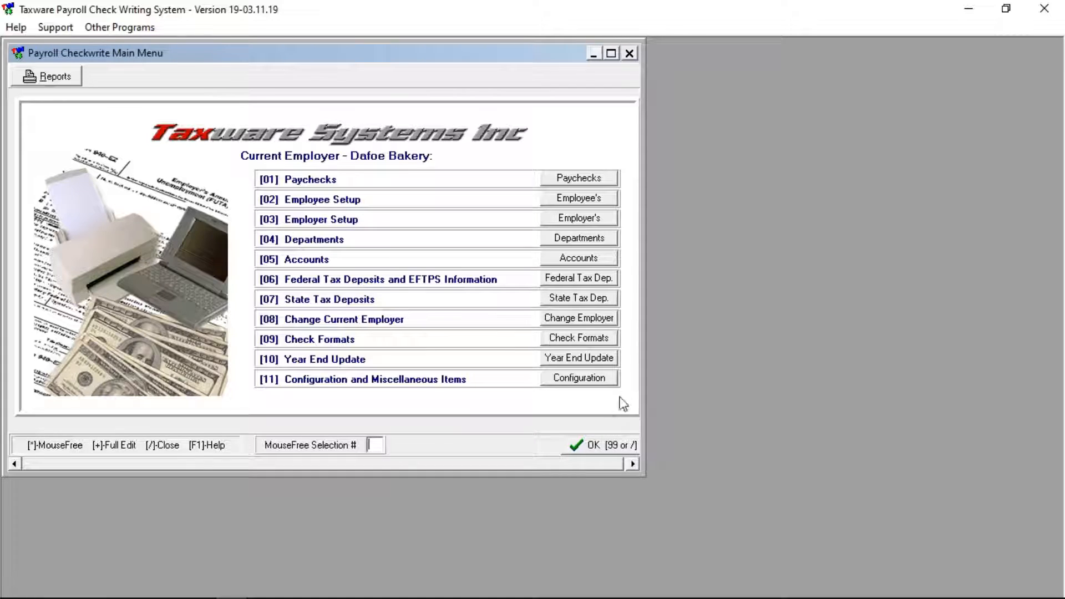
Start a new paycheck for the pay period 01-01-2019 to 01-30-2019
click(570, 183)
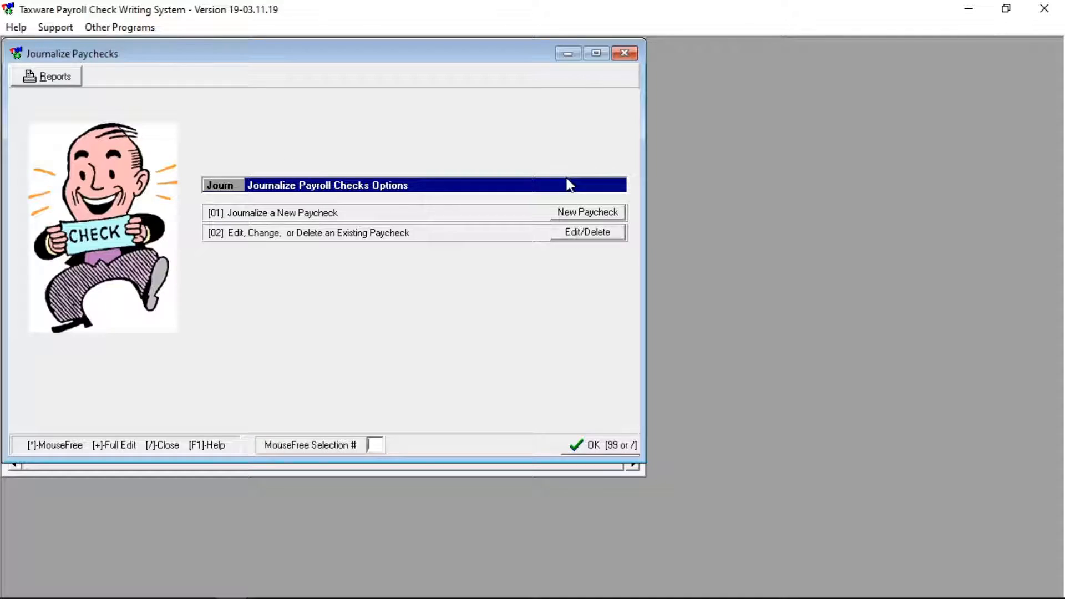
click(575, 211)
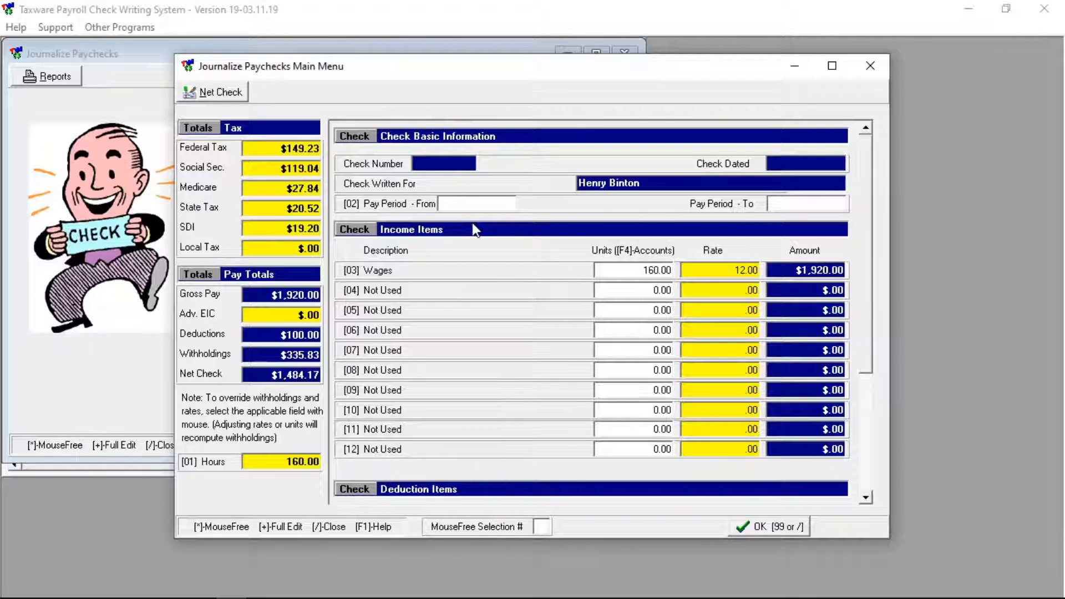
click(482, 205)
text(010119)
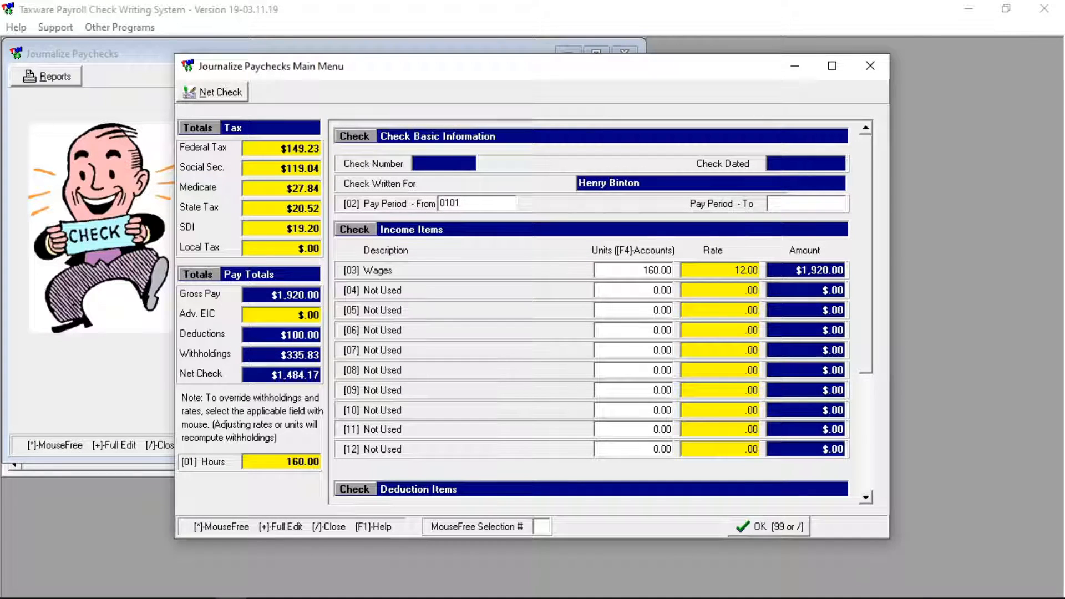
key(Return)
text(013019)
key(Return)
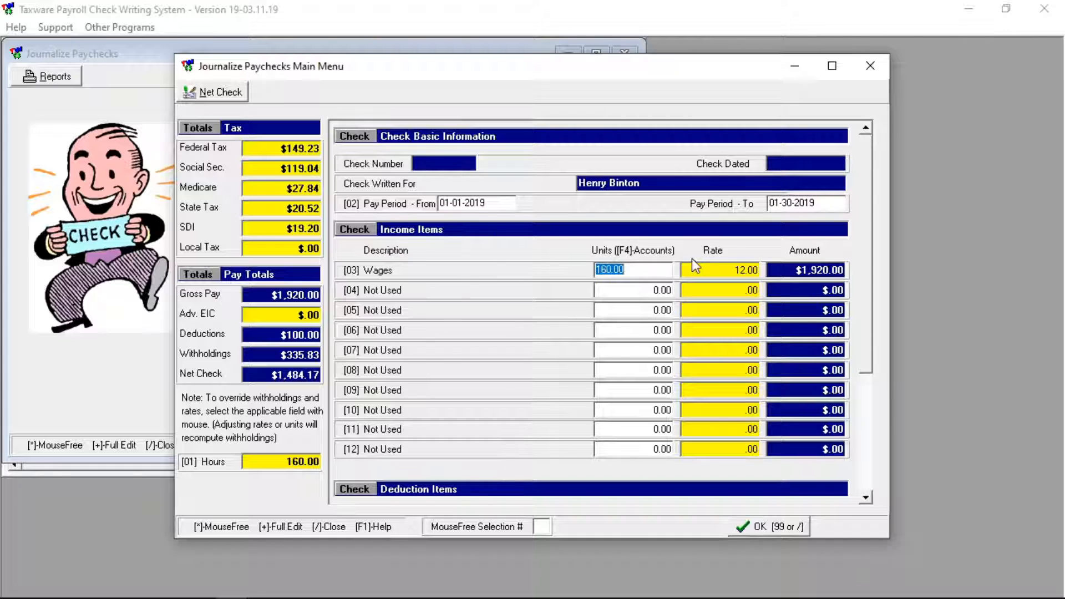
Enter 159 wage units and save the journalized paycheck
text(159)
key(Return)
click(866, 382)
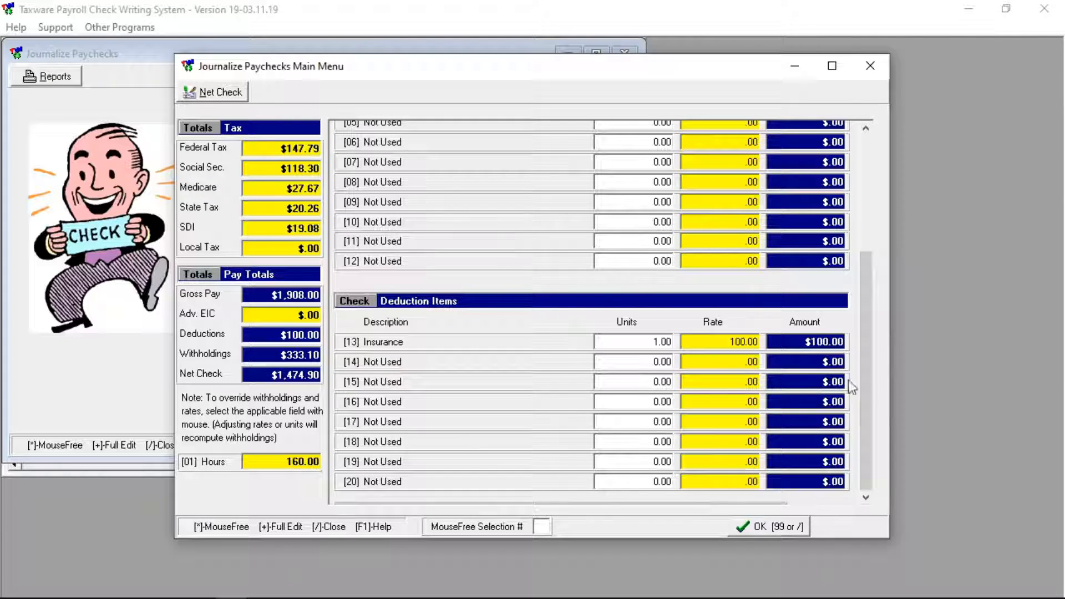
drag(867, 382, 864, 301)
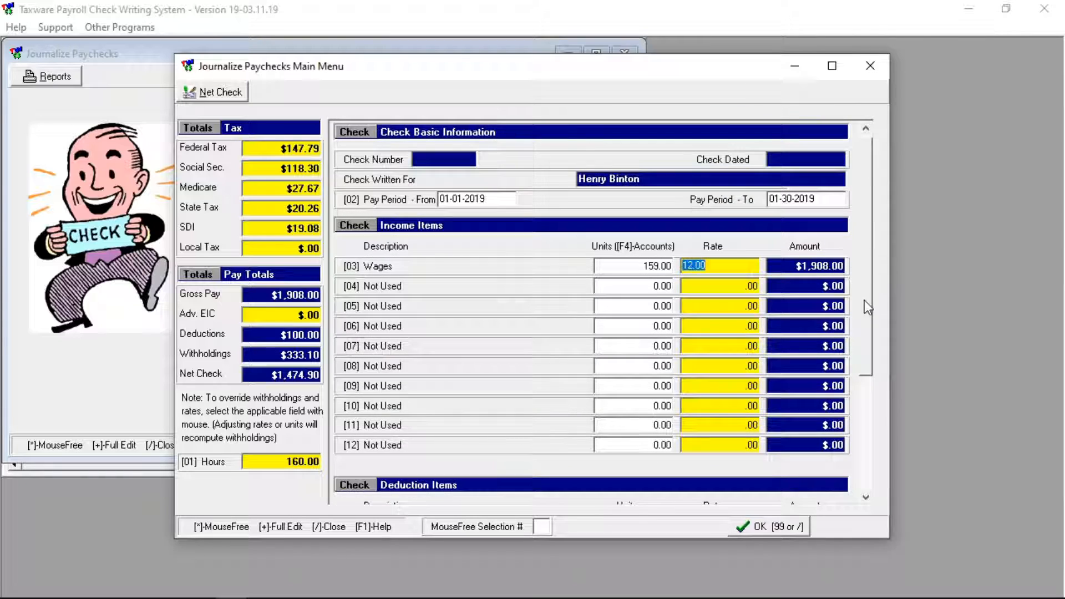
click(773, 528)
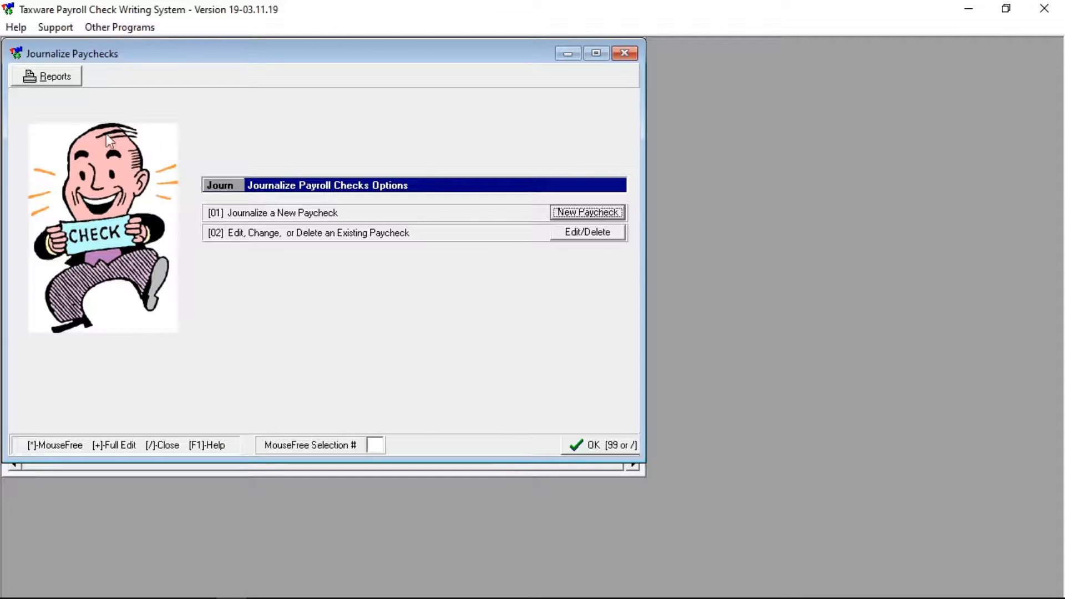
Print the P1 New Paychecks report with starting check number 2564 and check date 01-30-2019
click(68, 83)
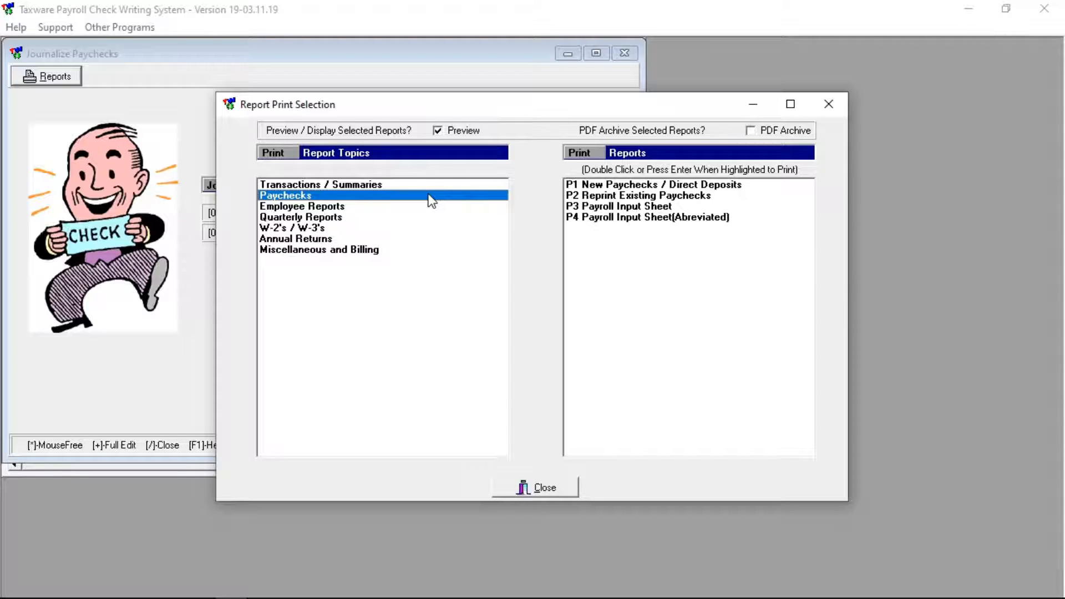
double_click(639, 186)
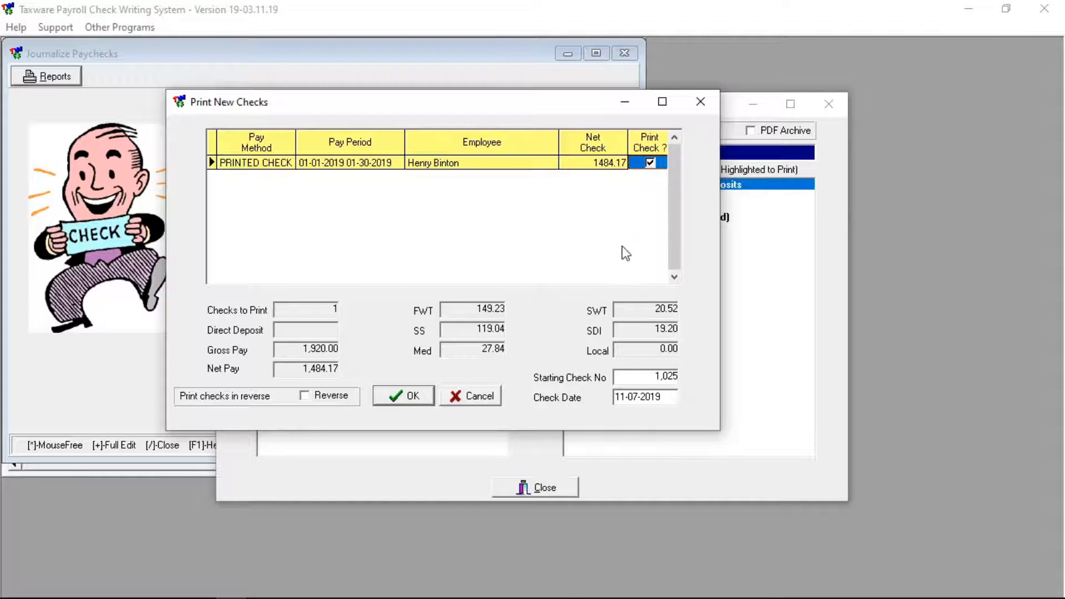
click(661, 378)
double_click(662, 378)
text(2564)
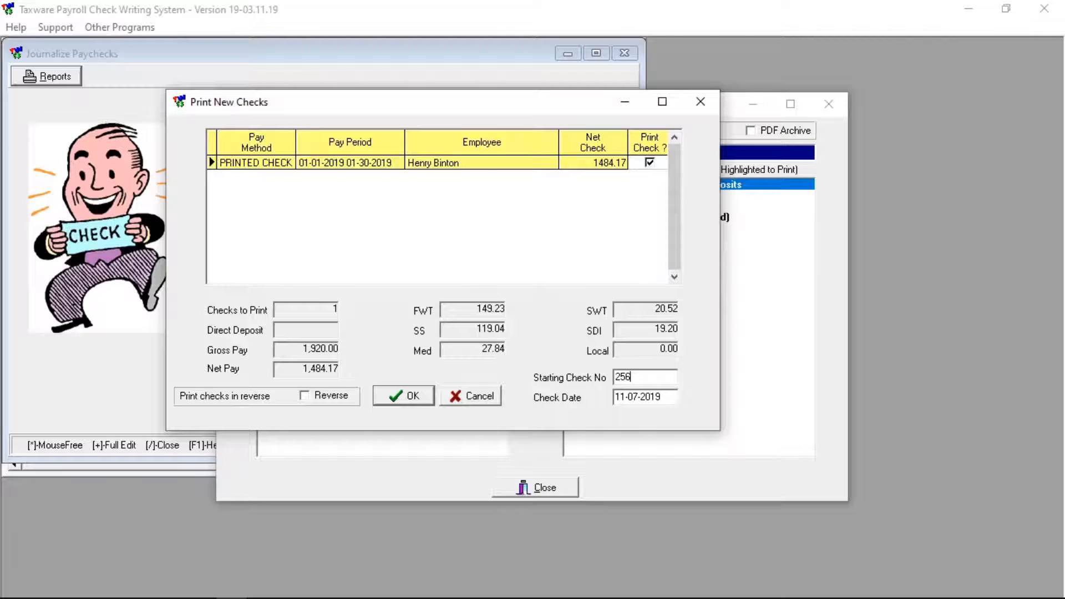
double_click(667, 395)
text(0)
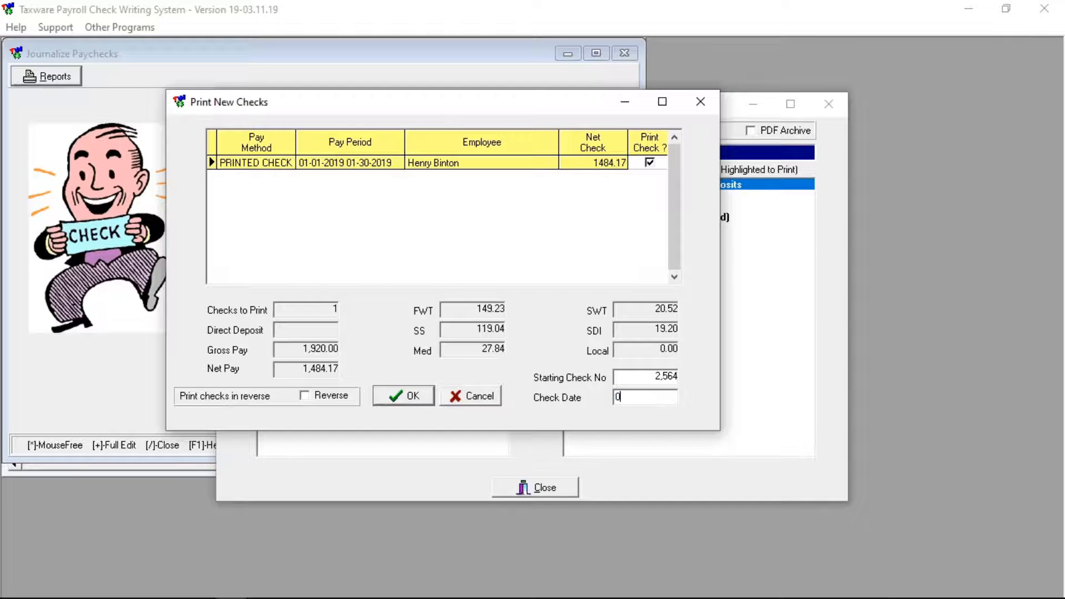
text(1-30-2019)
click(624, 379)
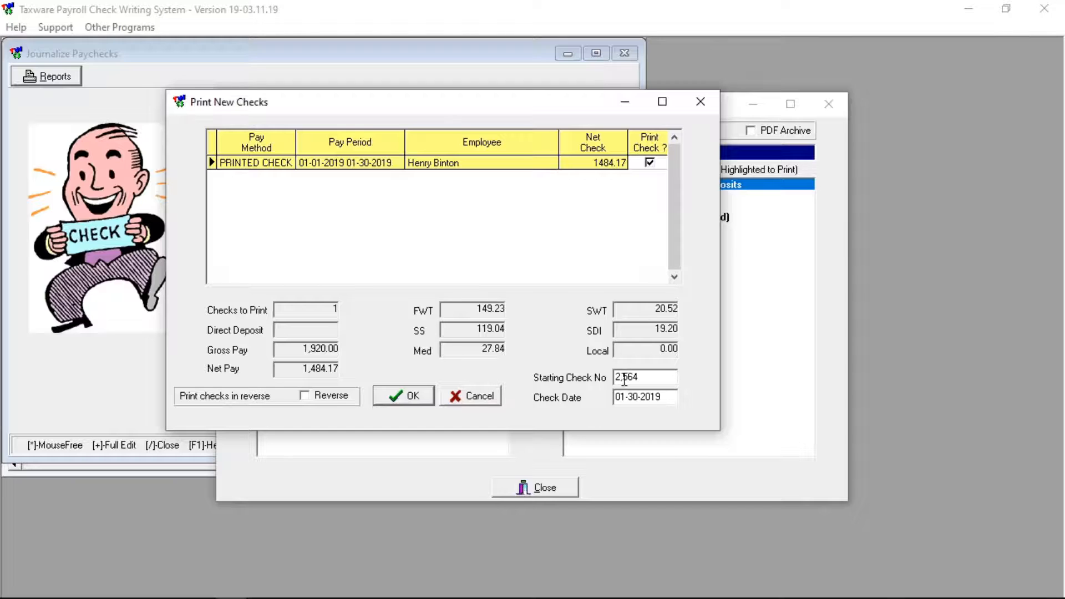
click(388, 400)
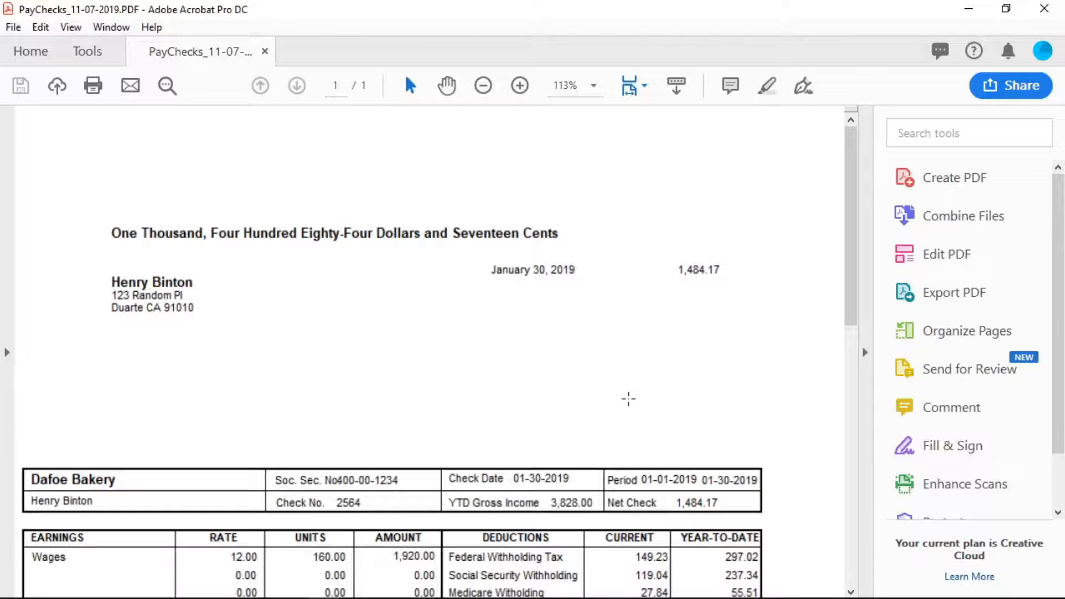
Scroll down the PayChecks PDF to view check 2564's earnings and deductions
scroll(628, 398, down, 5)
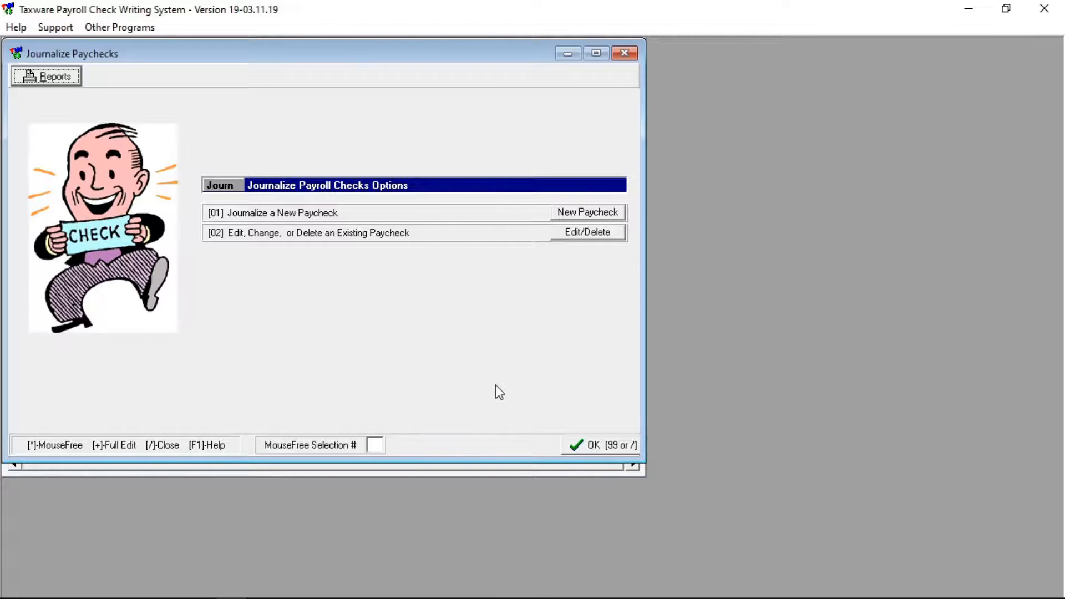
Reprint check 1024 through P2 Reprint Existing Paychecks to a PDF pay stub
click(51, 75)
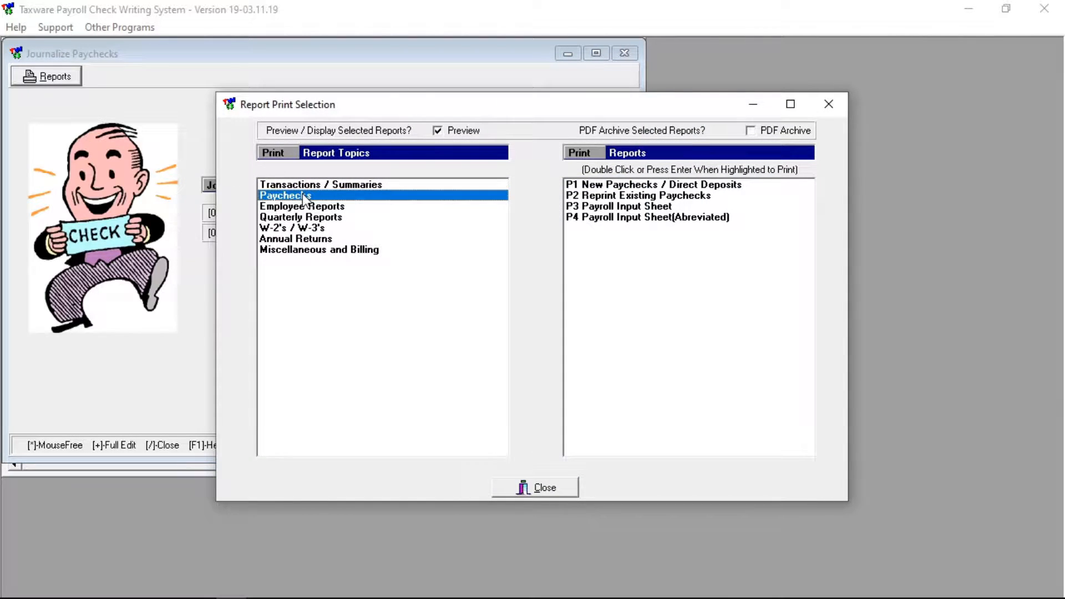
click(621, 196)
double_click(624, 201)
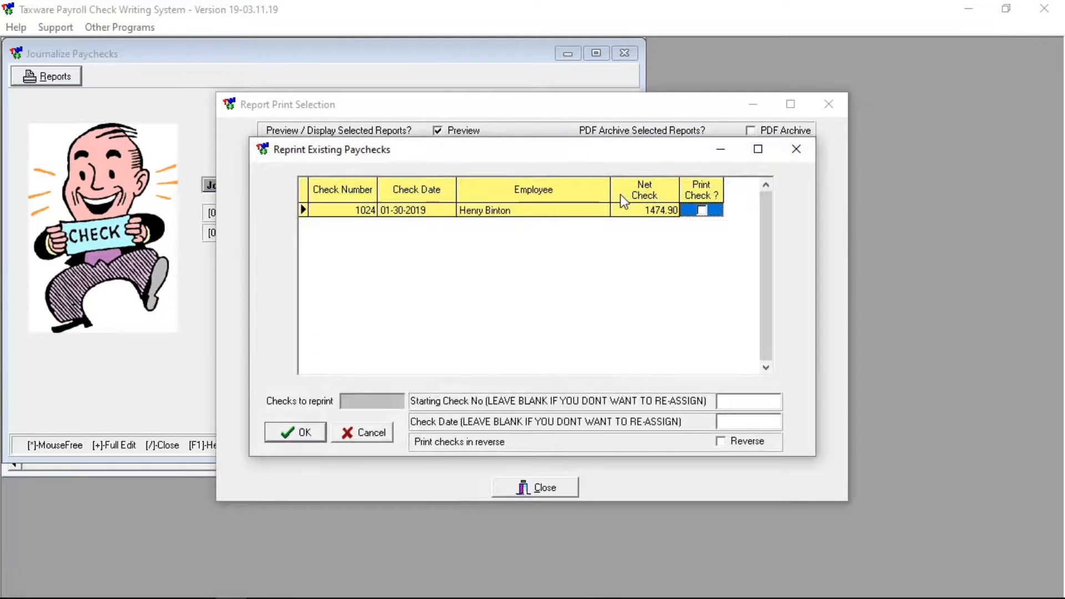
click(701, 211)
click(306, 432)
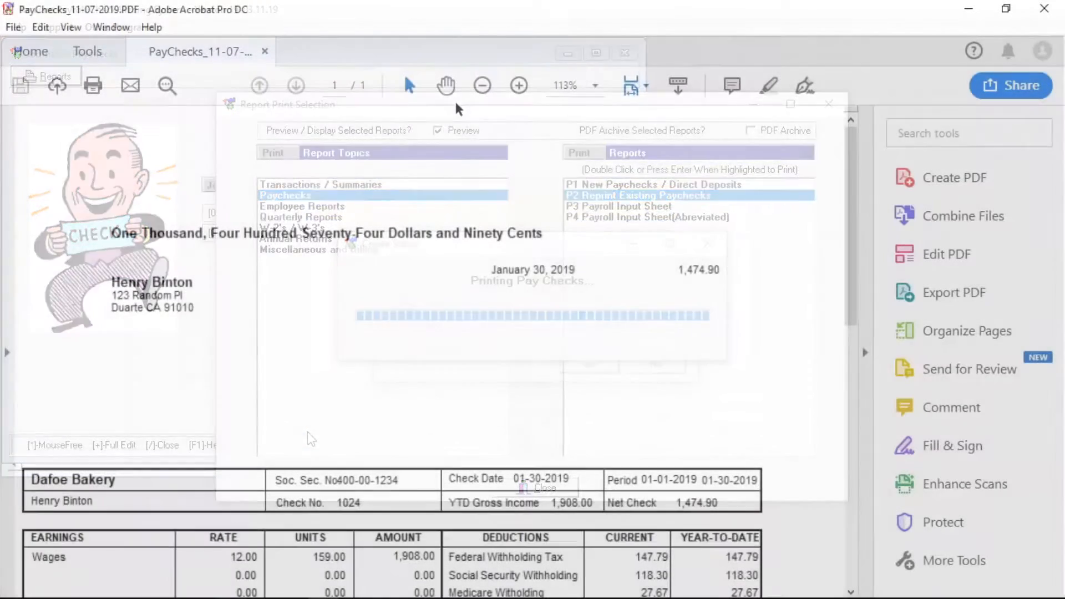
scroll(586, 221, down, 10)
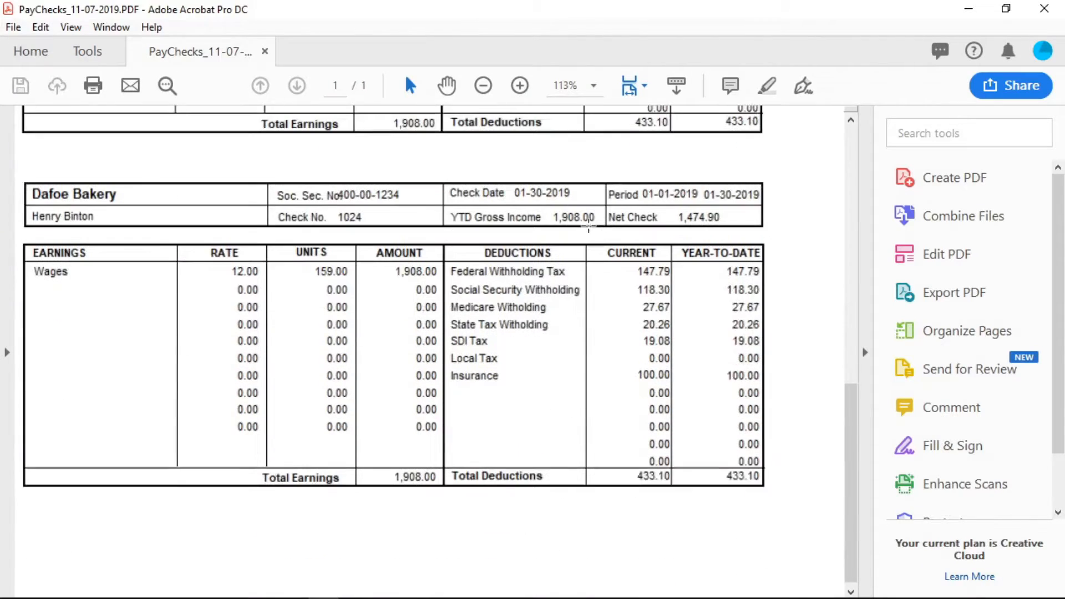